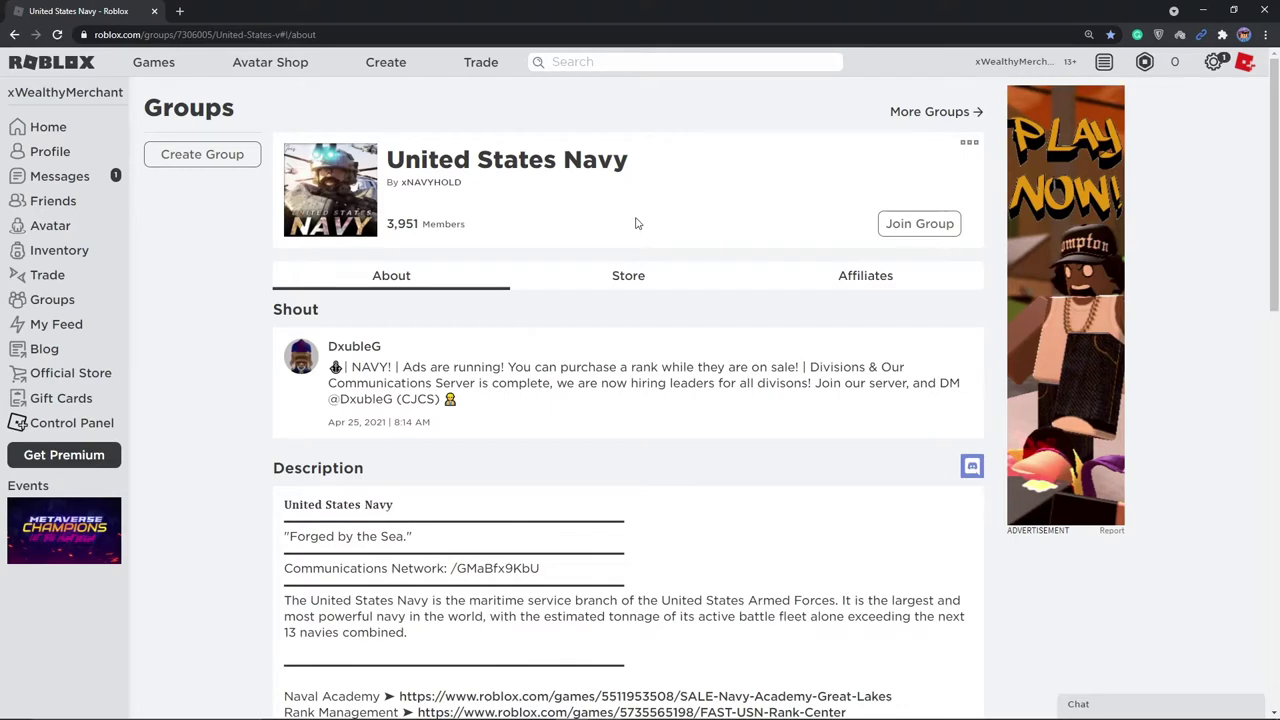
Step: Join the United States Navy group and complete the human verification challenge
{"action": "left_click", "coordinate": [936, 240]}
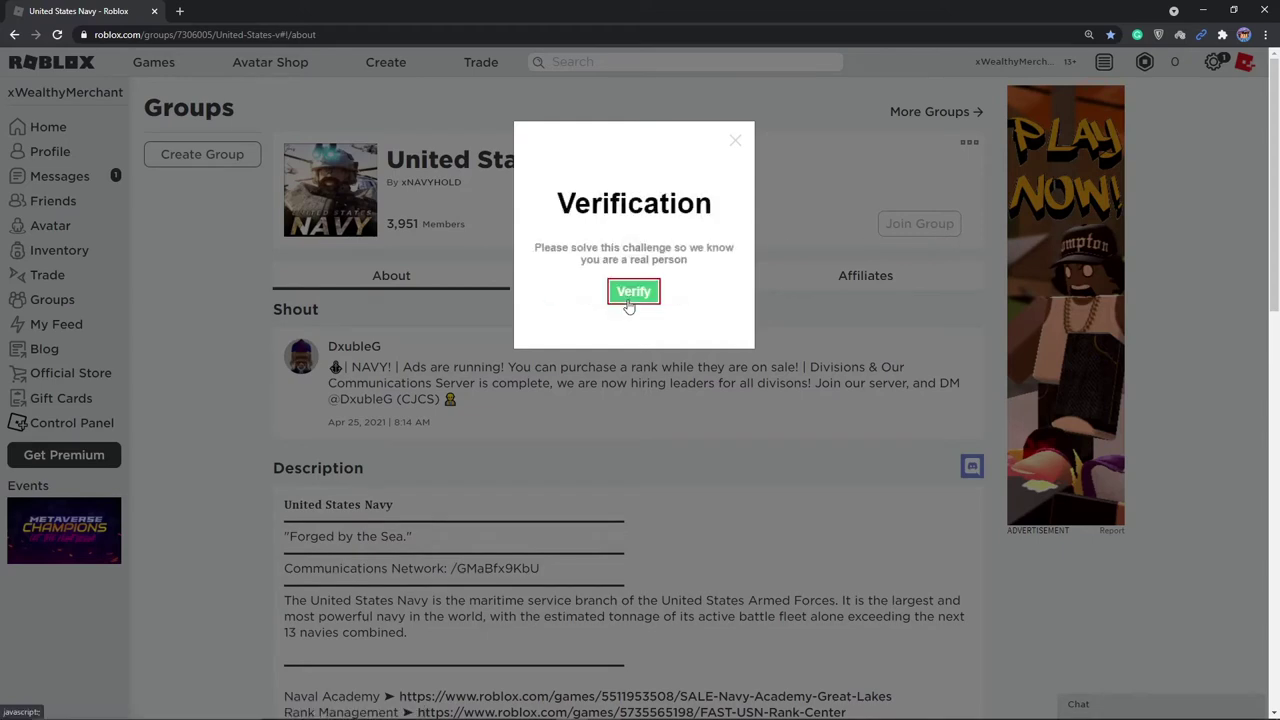
{"action": "left_click", "coordinate": [628, 299]}
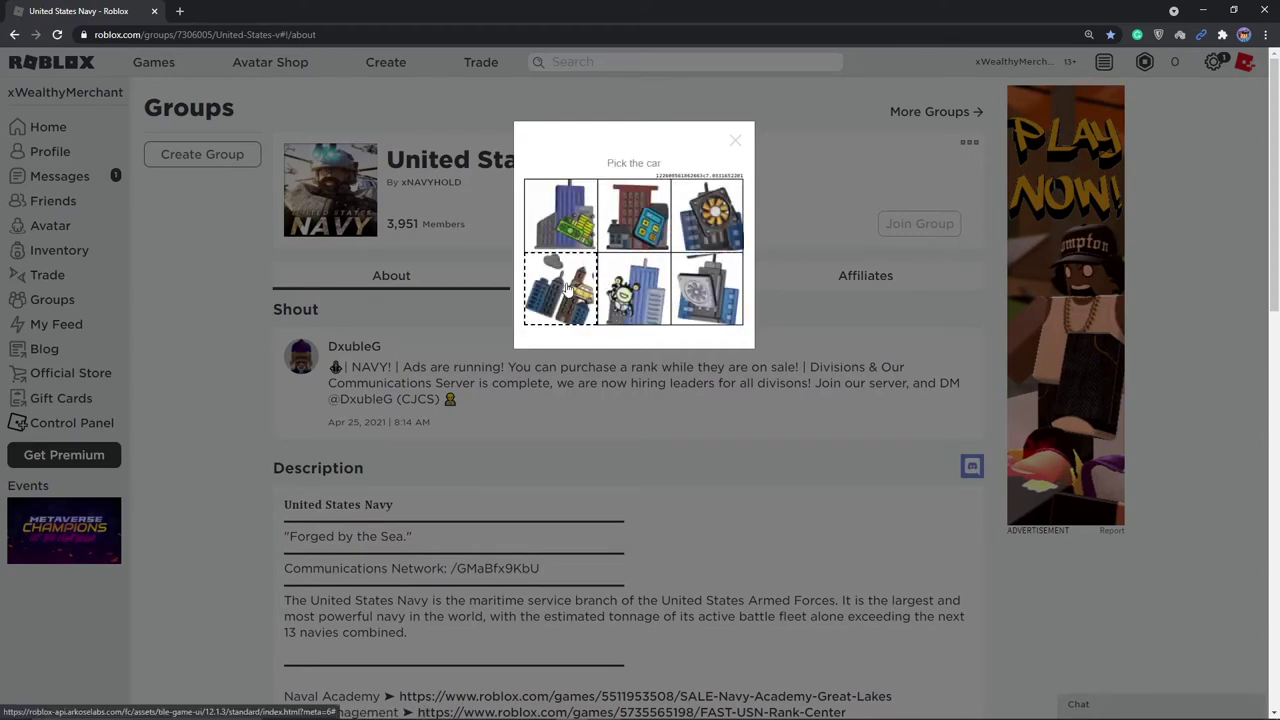
{"action": "left_click", "coordinate": [568, 290]}
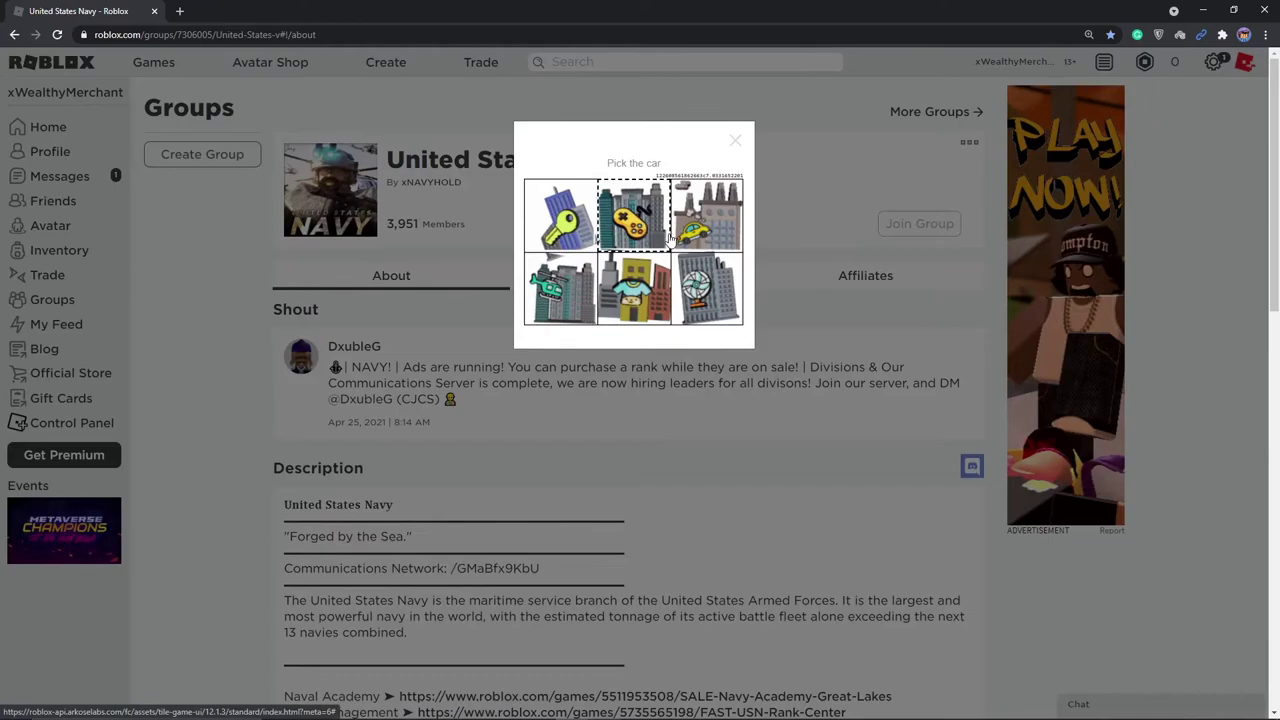
{"action": "left_click", "coordinate": [686, 234]}
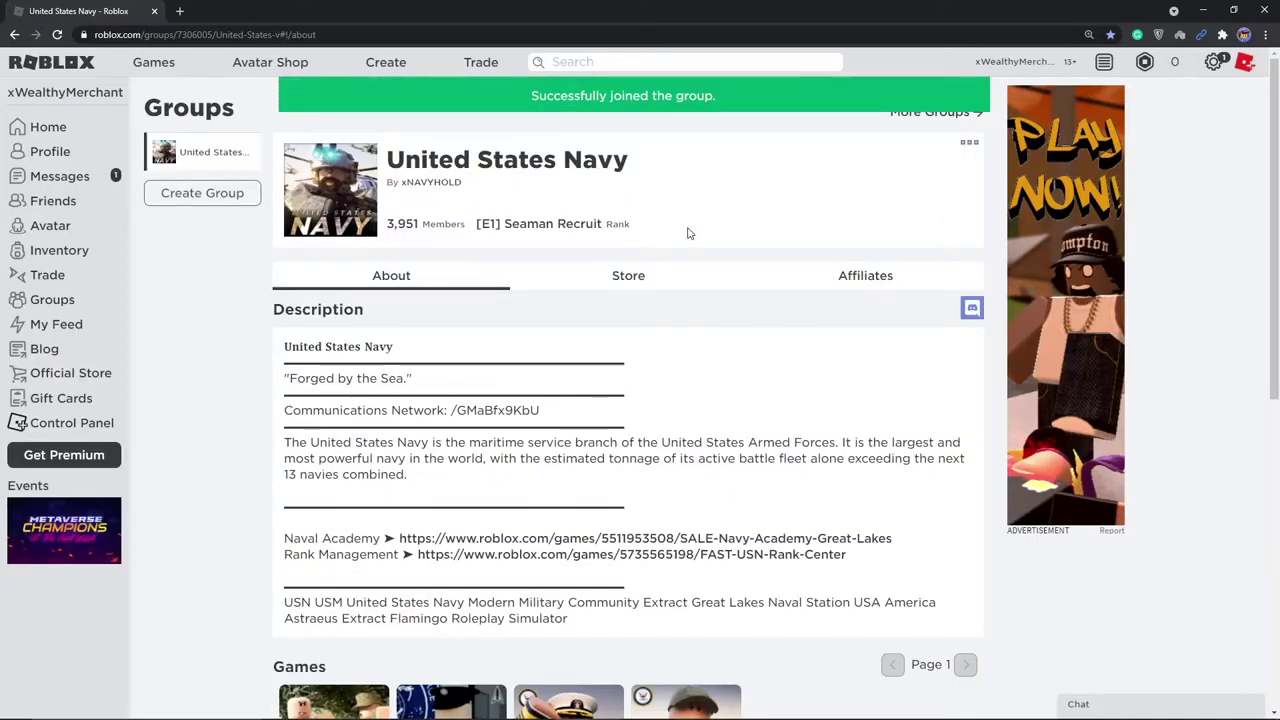
{"action": "scroll", "coordinate": [686, 234], "scroll_direction": "down", "scroll_amount": 4}
{"action": "scroll", "coordinate": [700, 251], "scroll_direction": "down", "scroll_amount": 2}
{"action": "scroll", "coordinate": [695, 250], "scroll_direction": "up", "scroll_amount": 6}
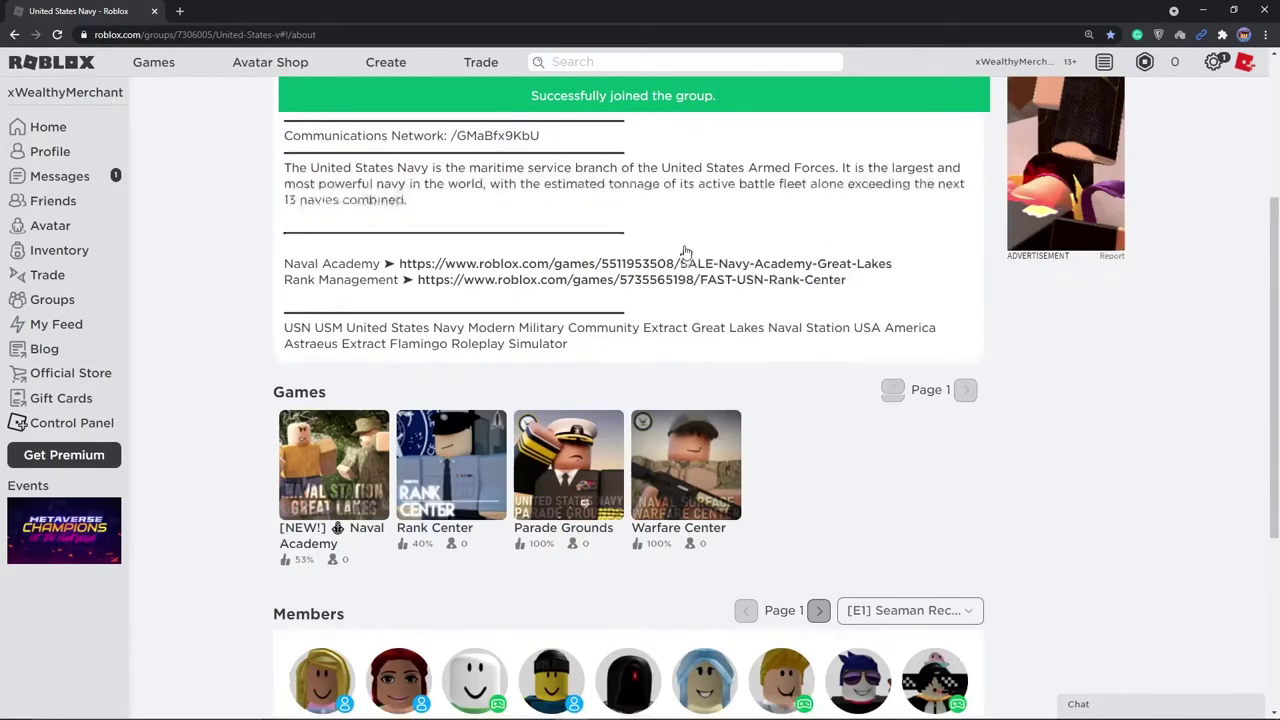
{"action": "left_click", "coordinate": [66, 310]}
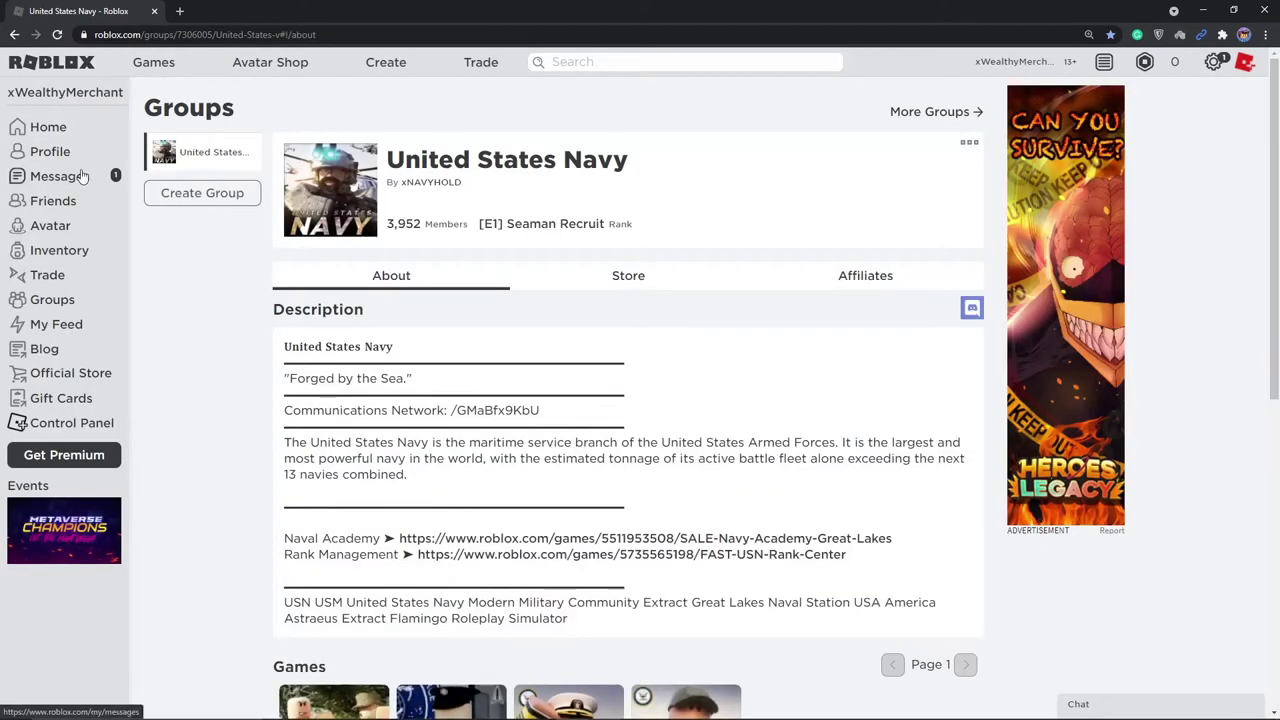
Step: Save "test" as the About text on the account's own profile and reload the page
{"action": "left_click", "coordinate": [95, 156]}
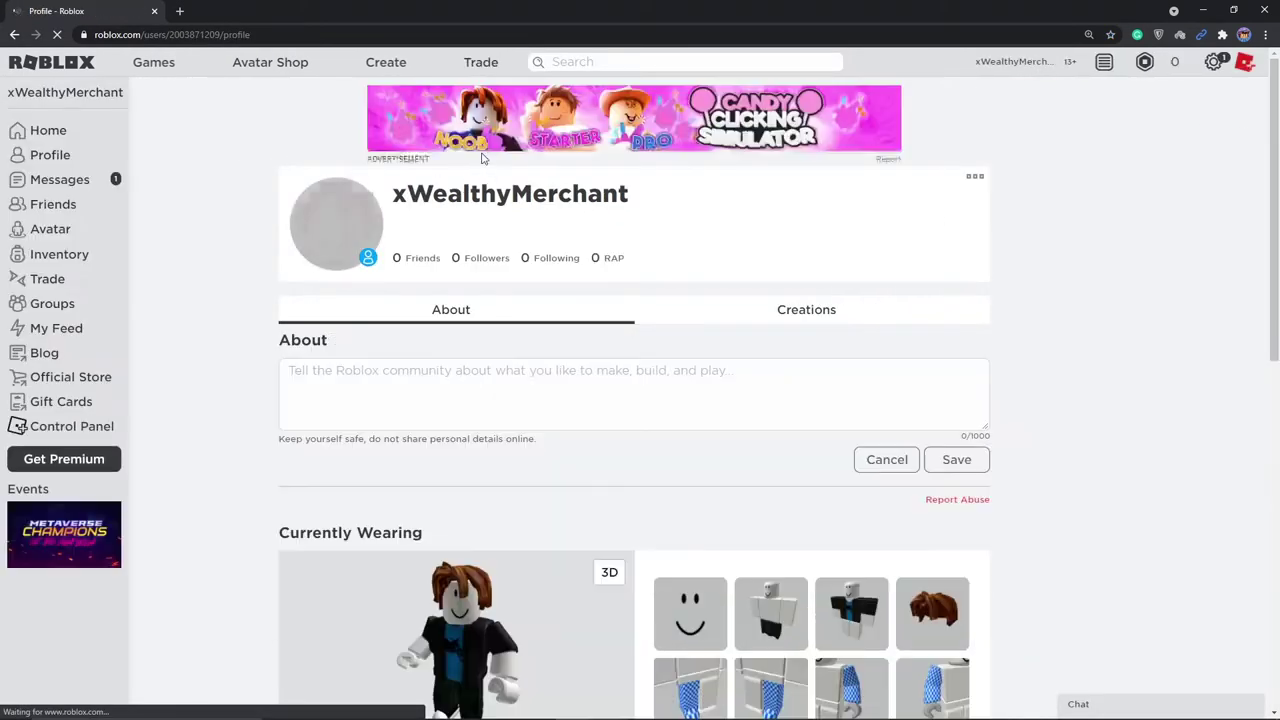
{"action": "left_click_drag", "start_coordinate": [663, 200], "coordinate": [446, 192]}
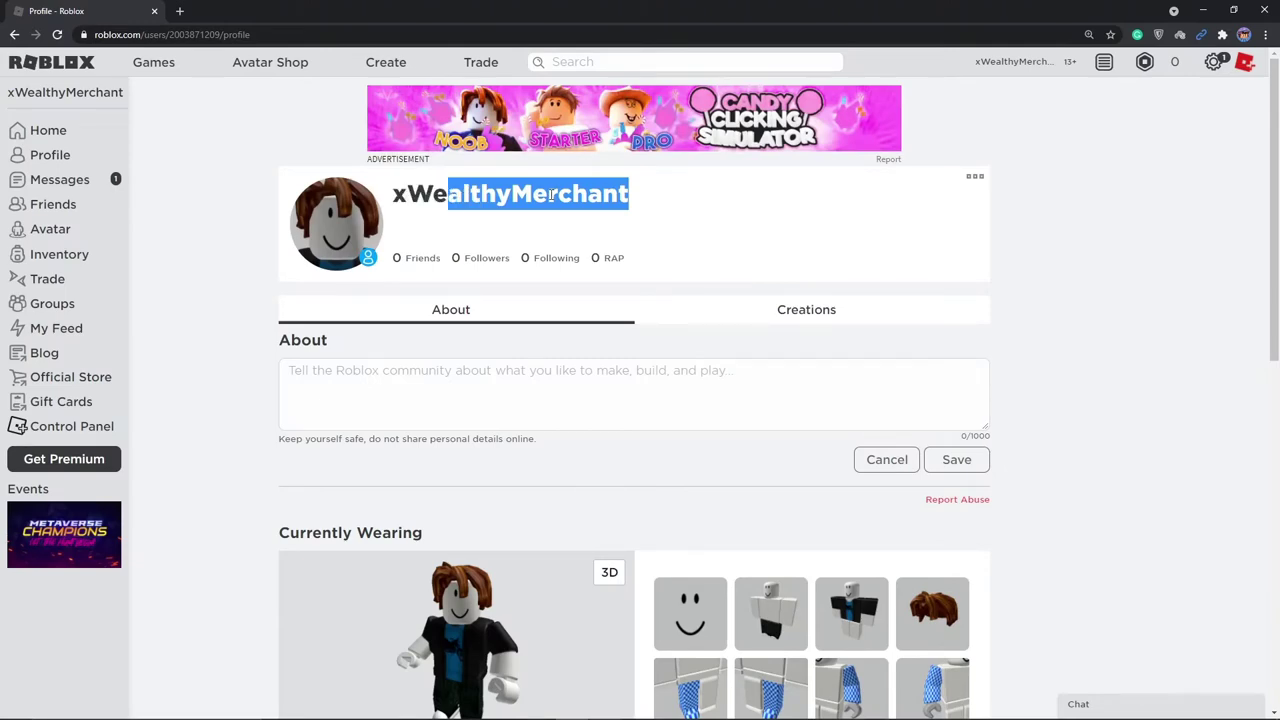
{"action": "left_click", "coordinate": [341, 368]}
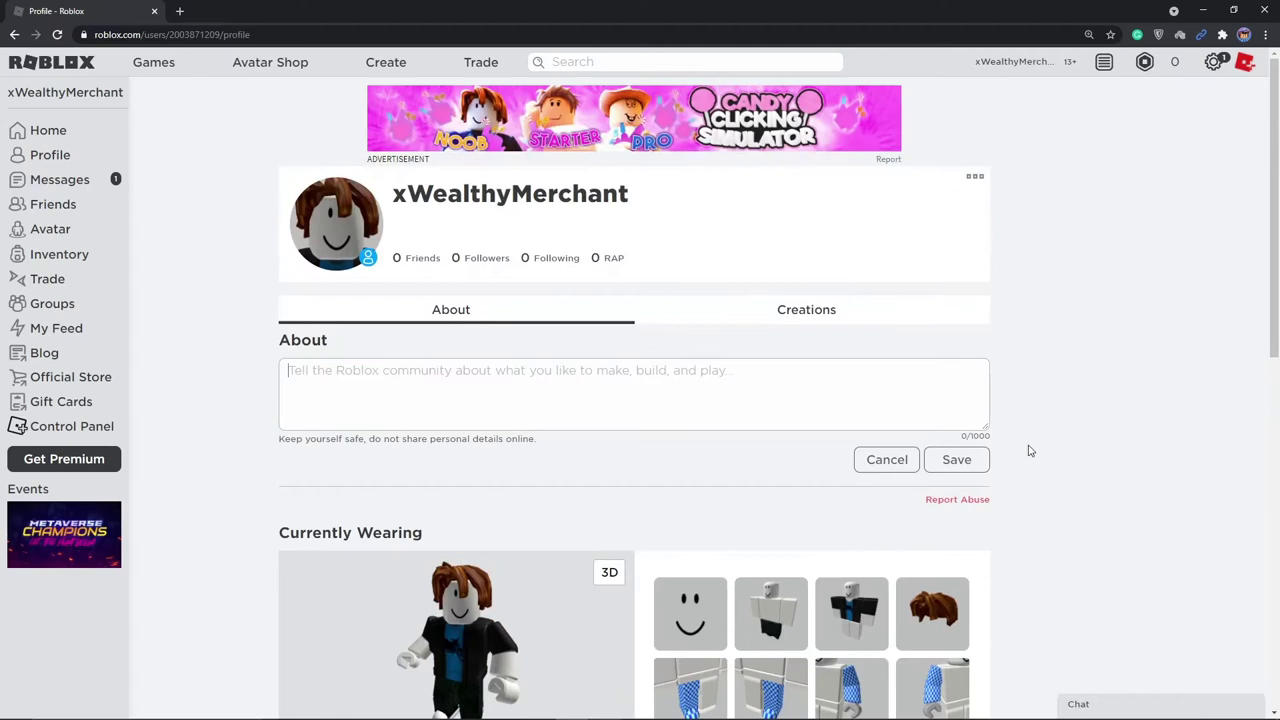
{"action": "type", "text": "test"}
{"action": "left_click", "coordinate": [954, 459]}
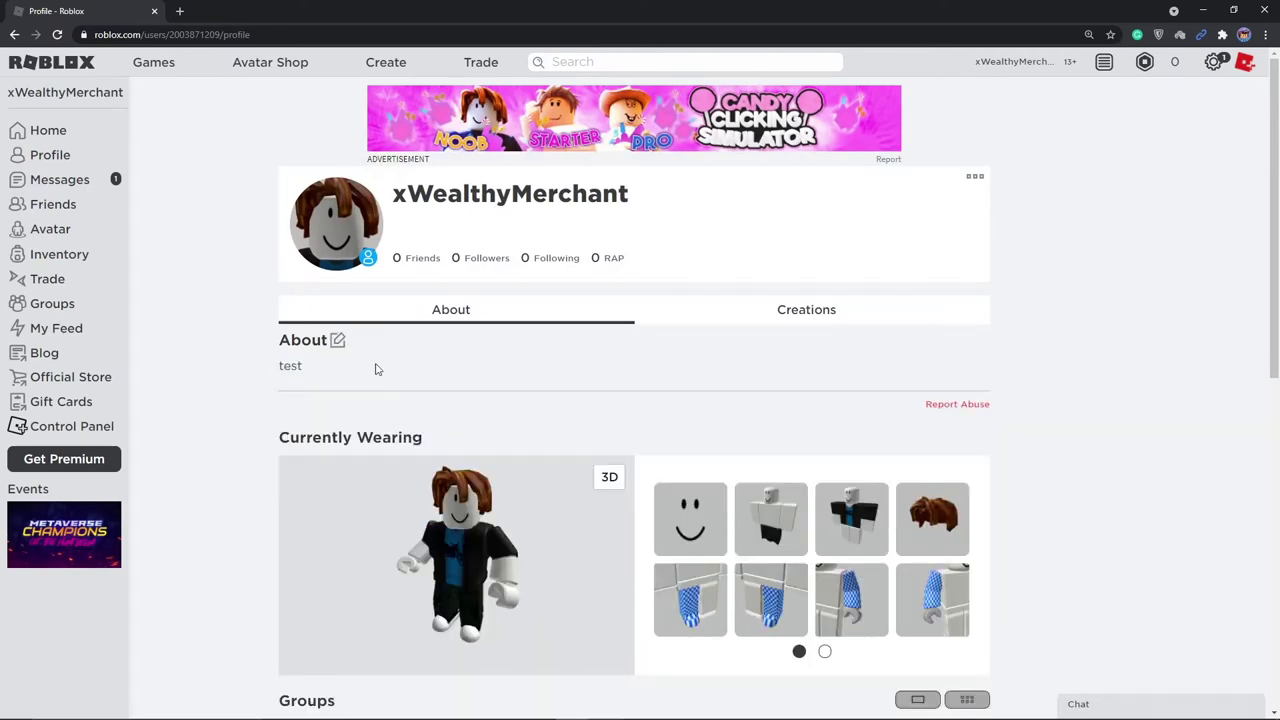
{"action": "left_click_drag", "start_coordinate": [375, 369], "coordinate": [428, 198]}
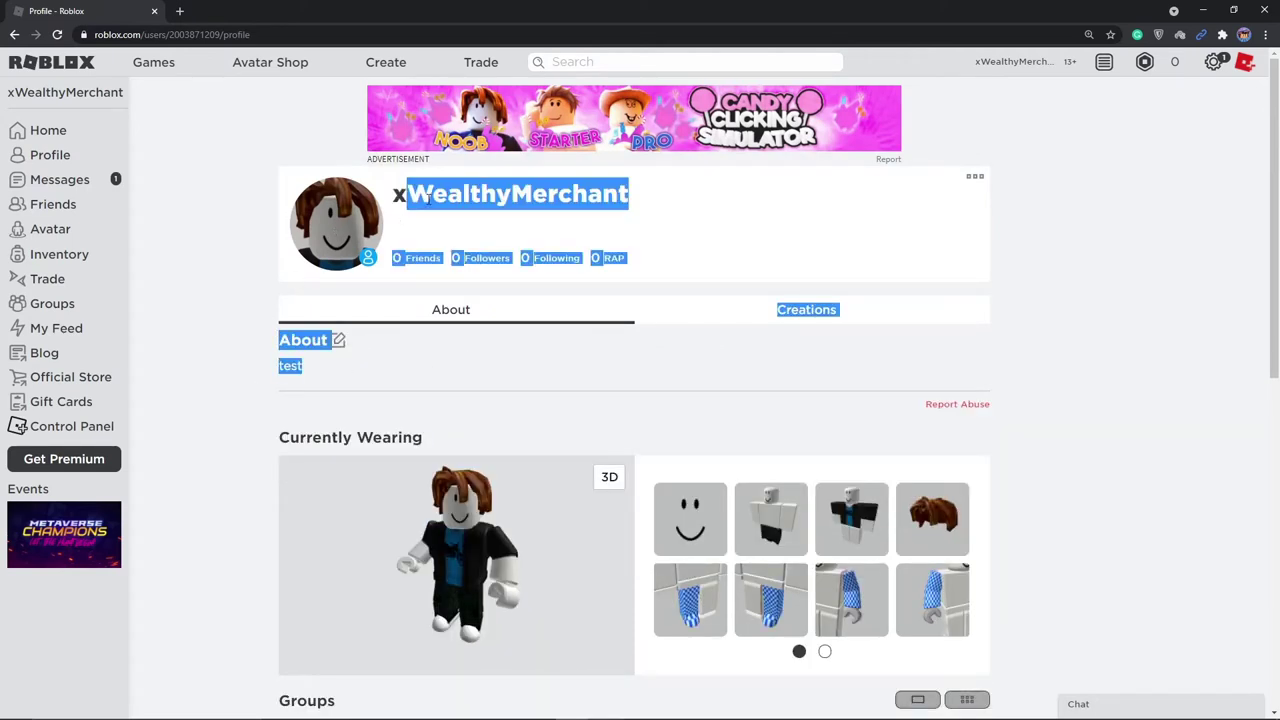
{"action": "left_click", "coordinate": [617, 204]}
{"action": "left_click", "coordinate": [57, 34]}
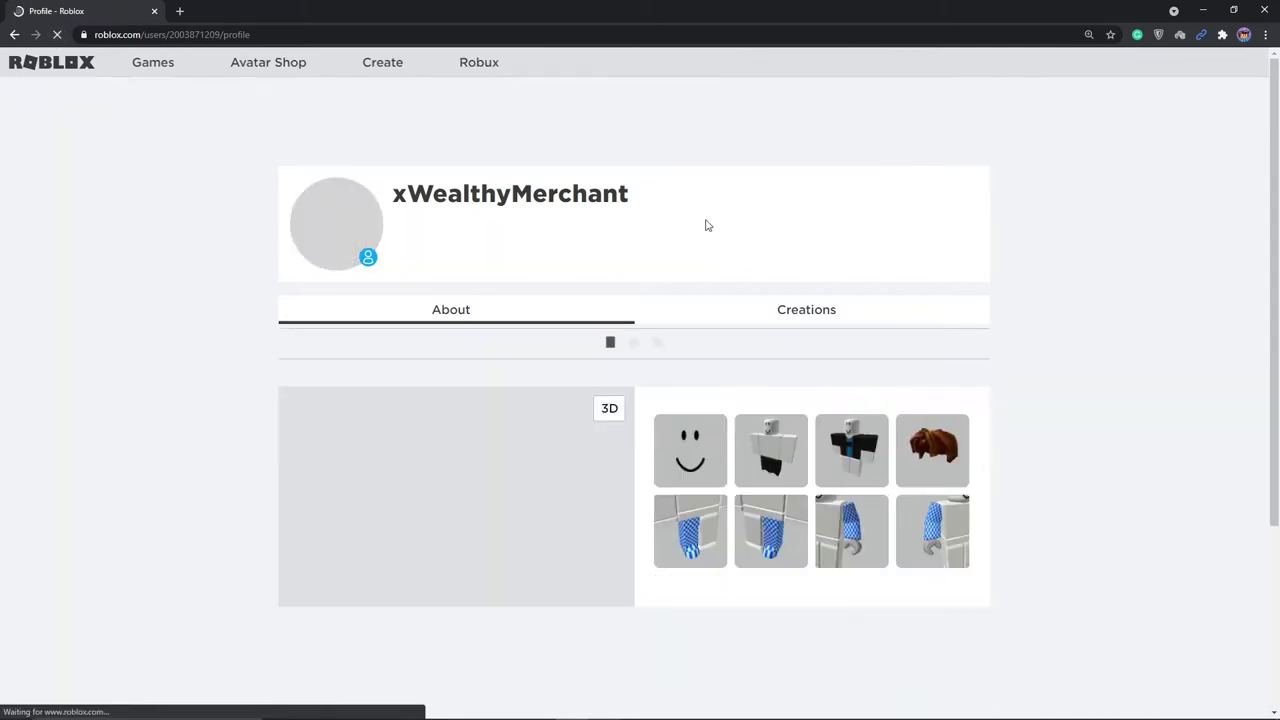
Step: Open the account settings and check which name fields the account info offers
{"action": "left_click_drag", "start_coordinate": [442, 258], "coordinate": [1203, 107]}
{"action": "left_click", "coordinate": [1213, 62]}
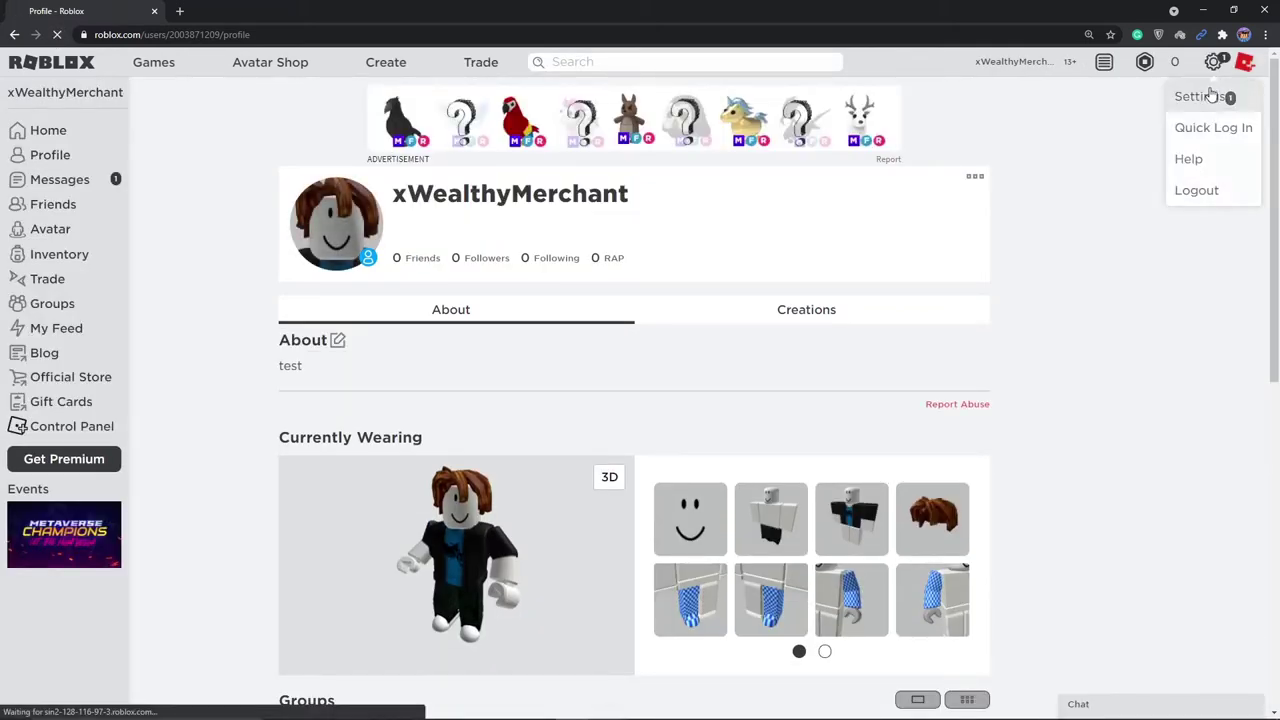
{"action": "left_click", "coordinate": [1172, 100]}
{"action": "left_click_drag", "start_coordinate": [584, 180], "coordinate": [976, 195]}
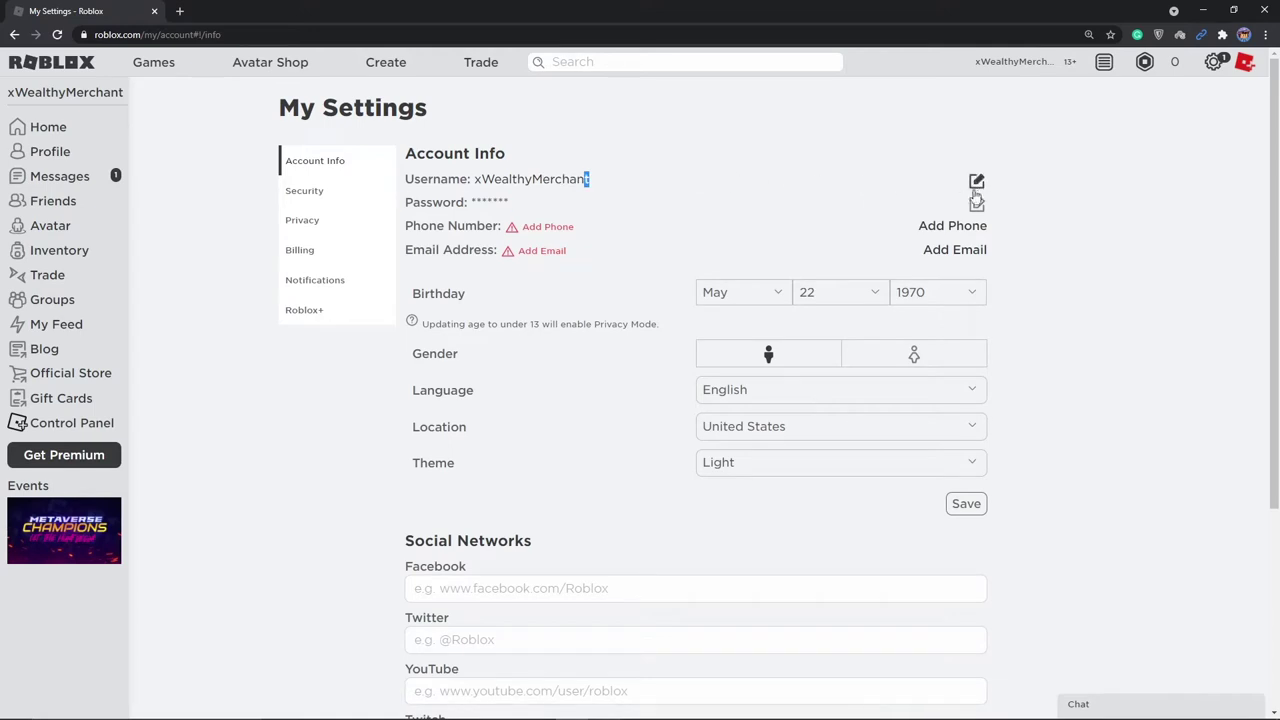
Step: Return to the home page and view the free server locations in the SetupVPN extension
{"action": "left_click", "coordinate": [22, 130]}
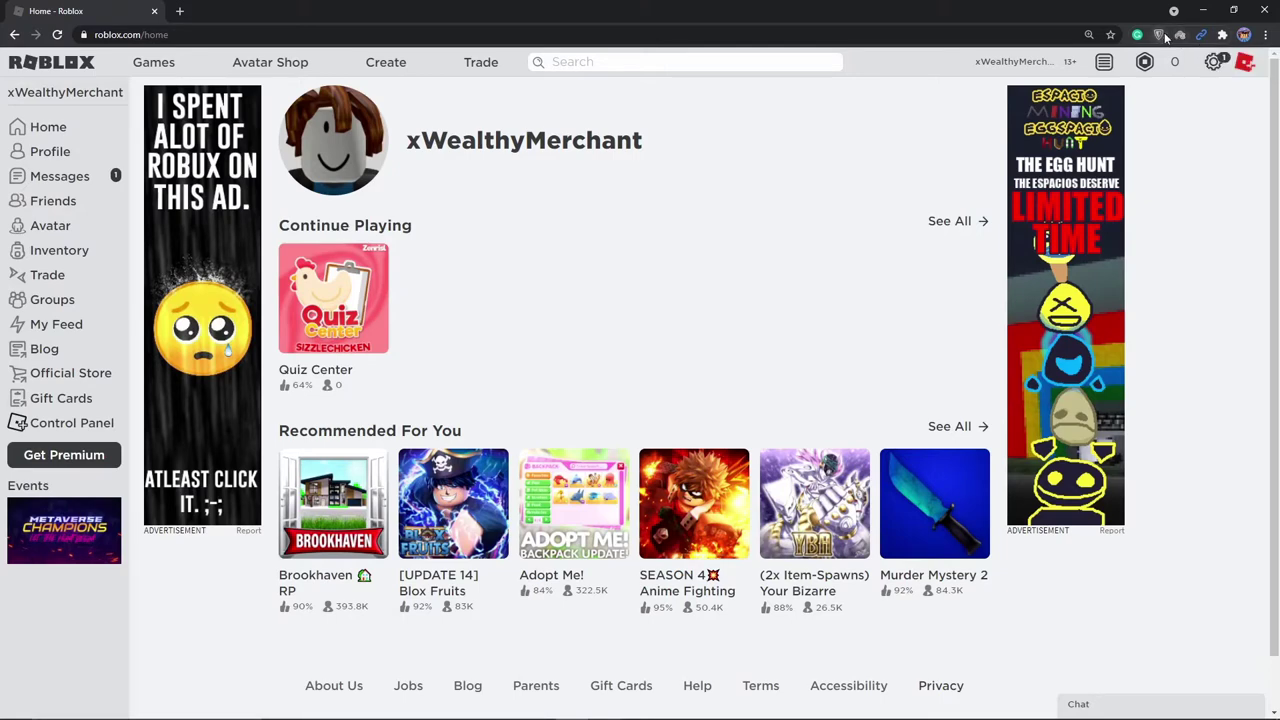
{"action": "left_click", "coordinate": [1179, 36]}
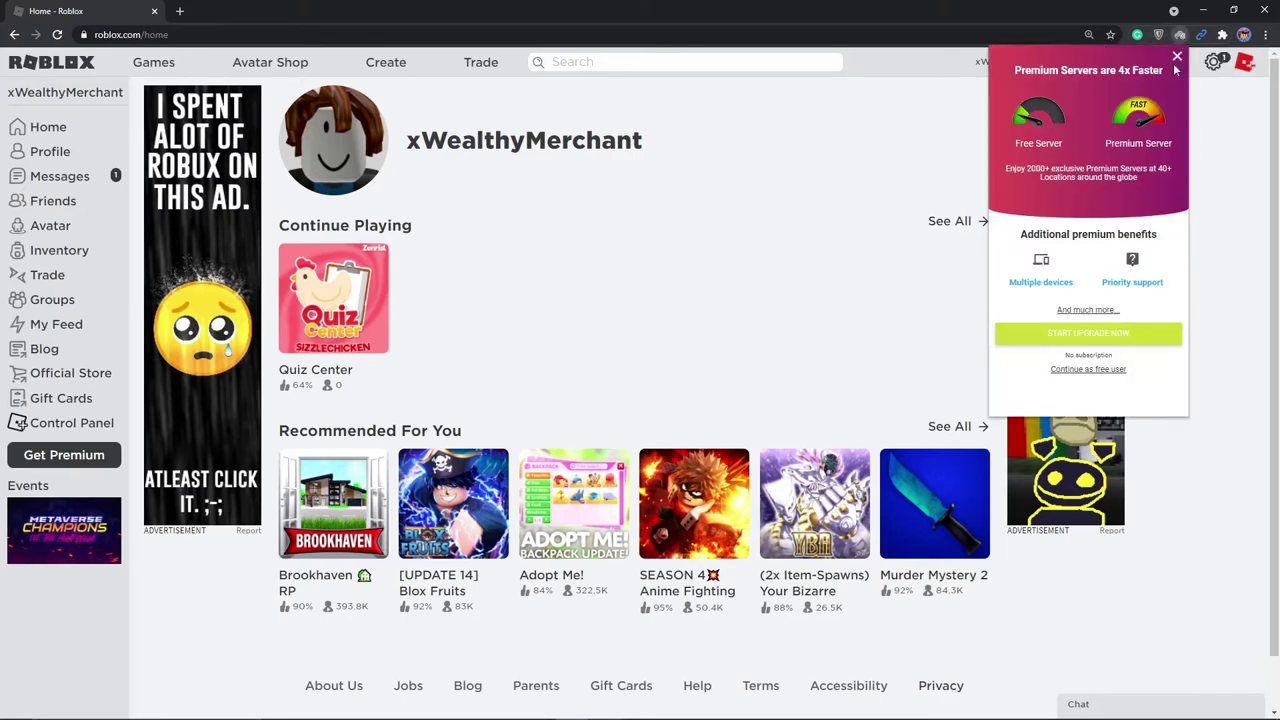
{"action": "left_click", "coordinate": [1177, 58]}
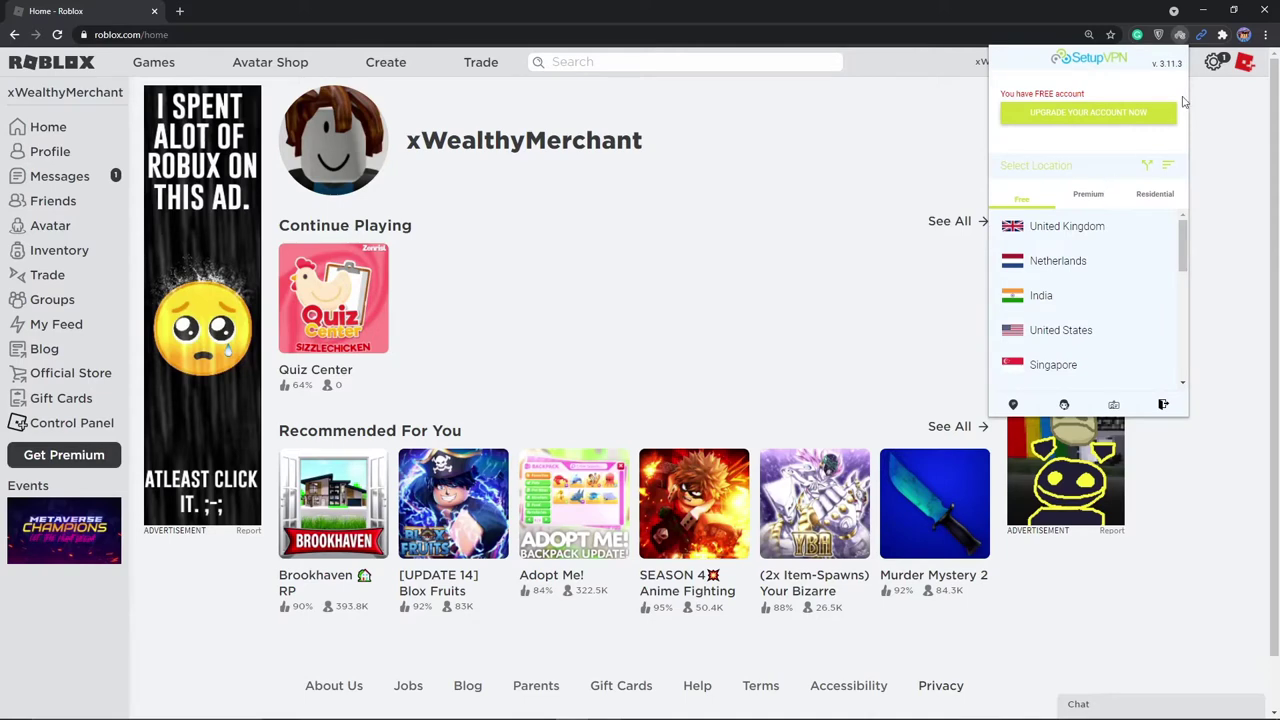
Step: Connect the ZenMate VPN extension to Germany and reload the Roblox home page
{"action": "left_click", "coordinate": [1159, 36]}
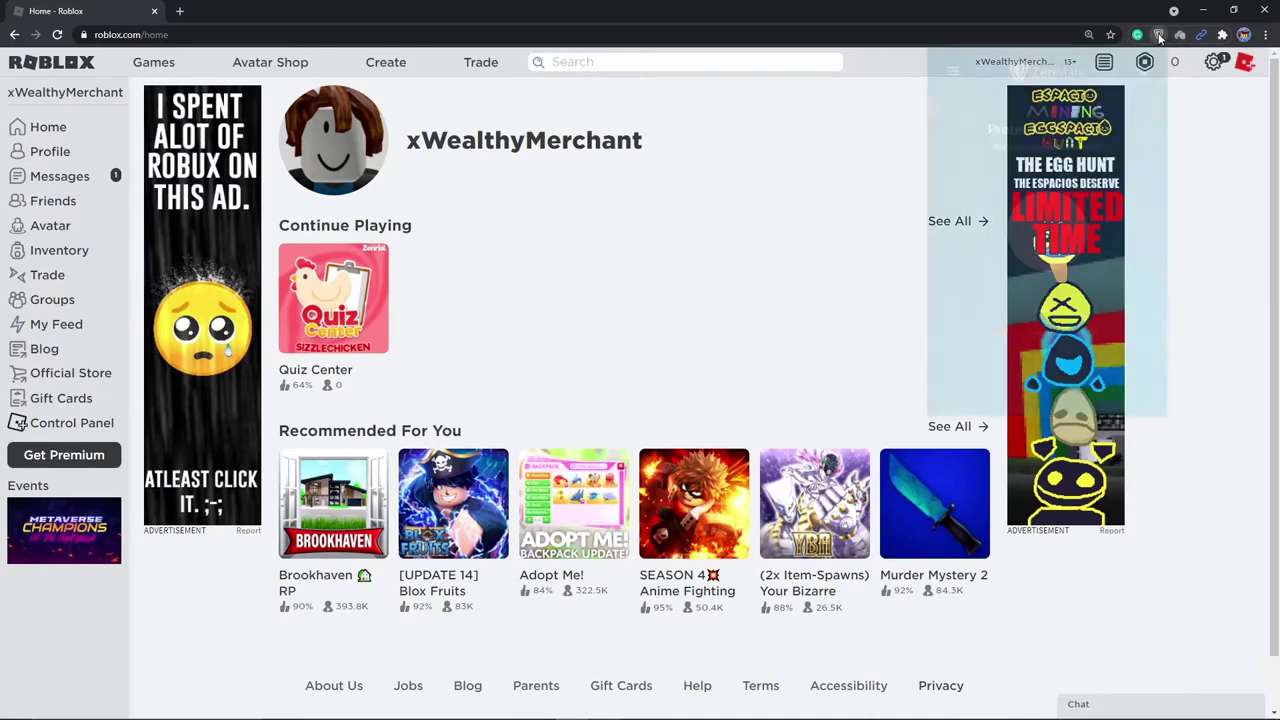
{"action": "left_click", "coordinate": [951, 70]}
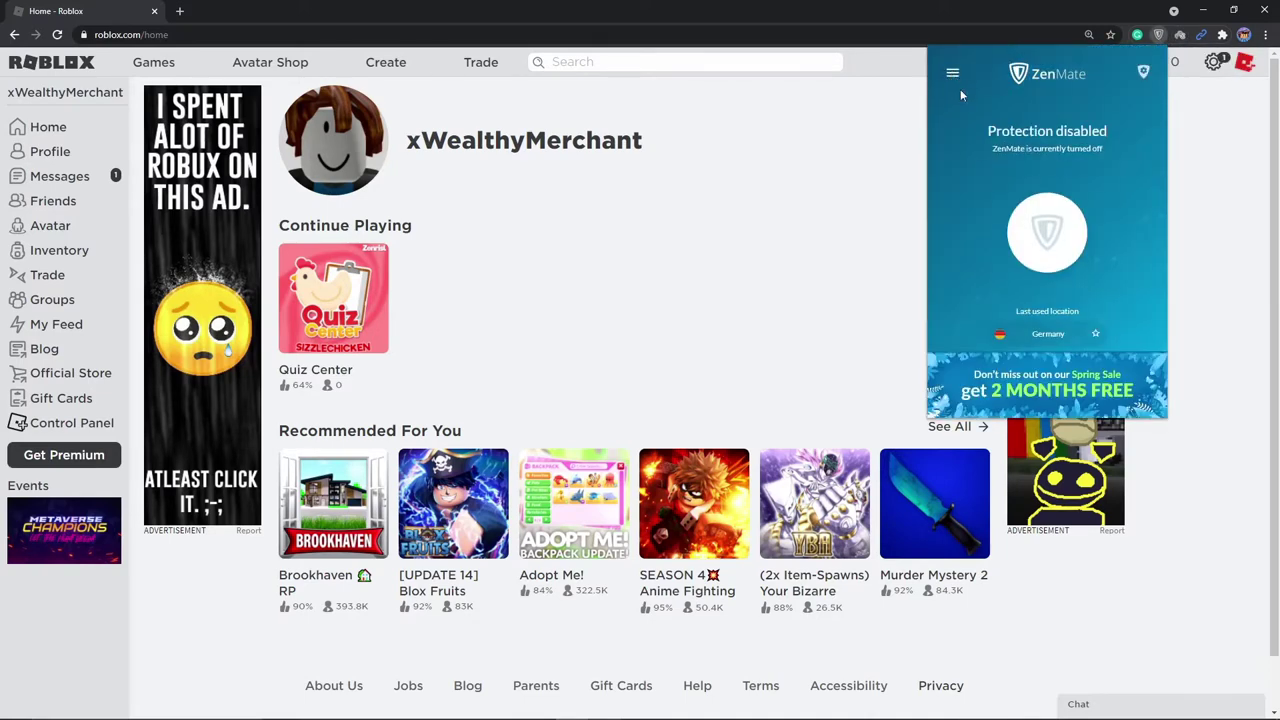
{"action": "left_click", "coordinate": [1048, 236]}
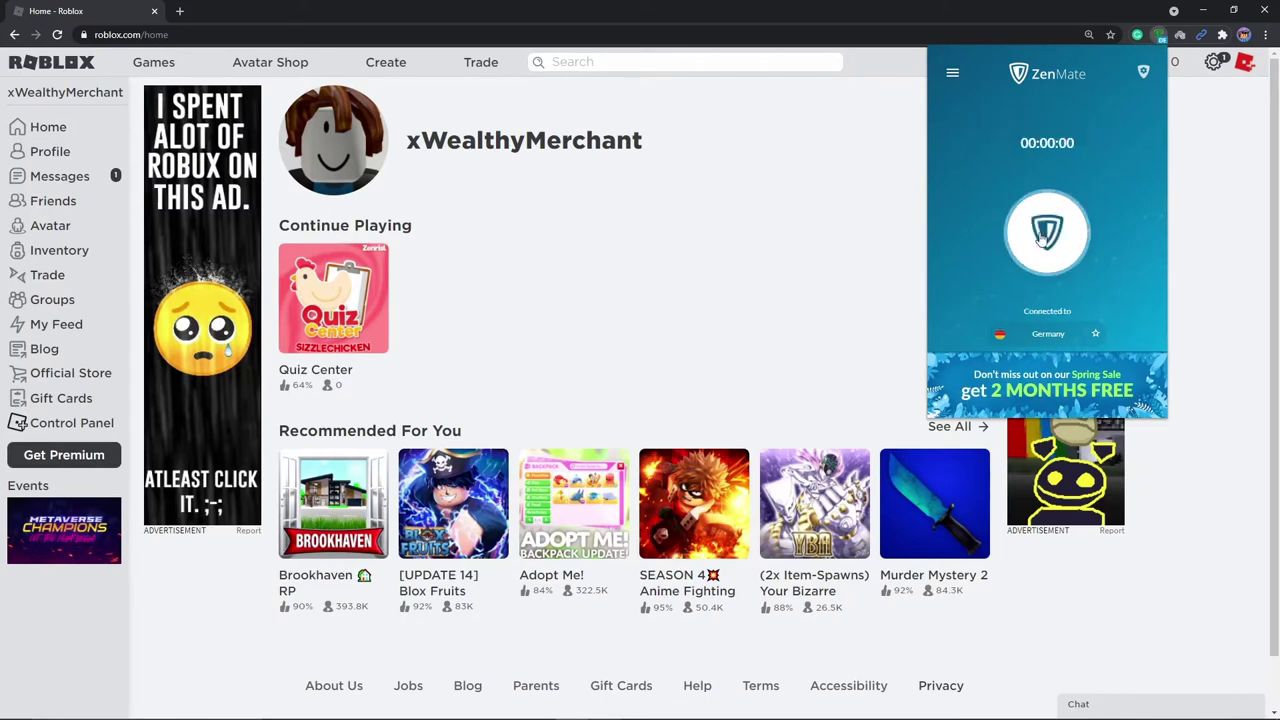
{"action": "left_click", "coordinate": [730, 262]}
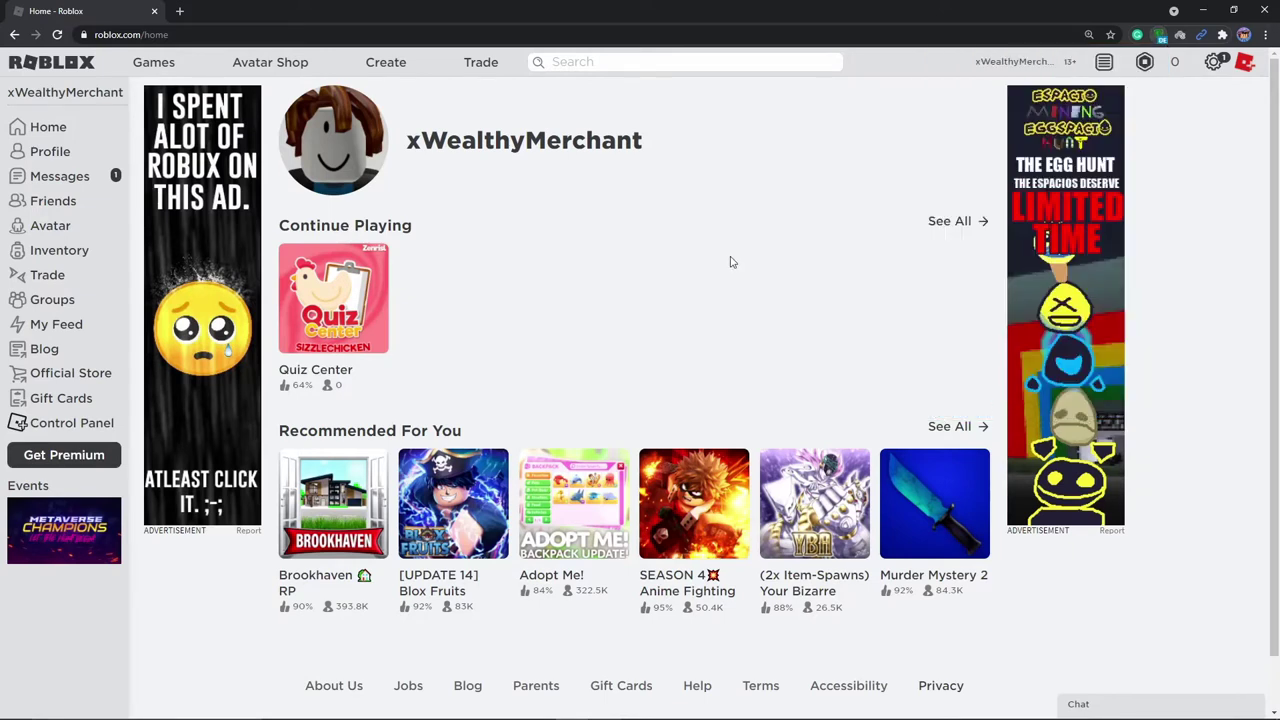
{"action": "left_click", "coordinate": [56, 36]}
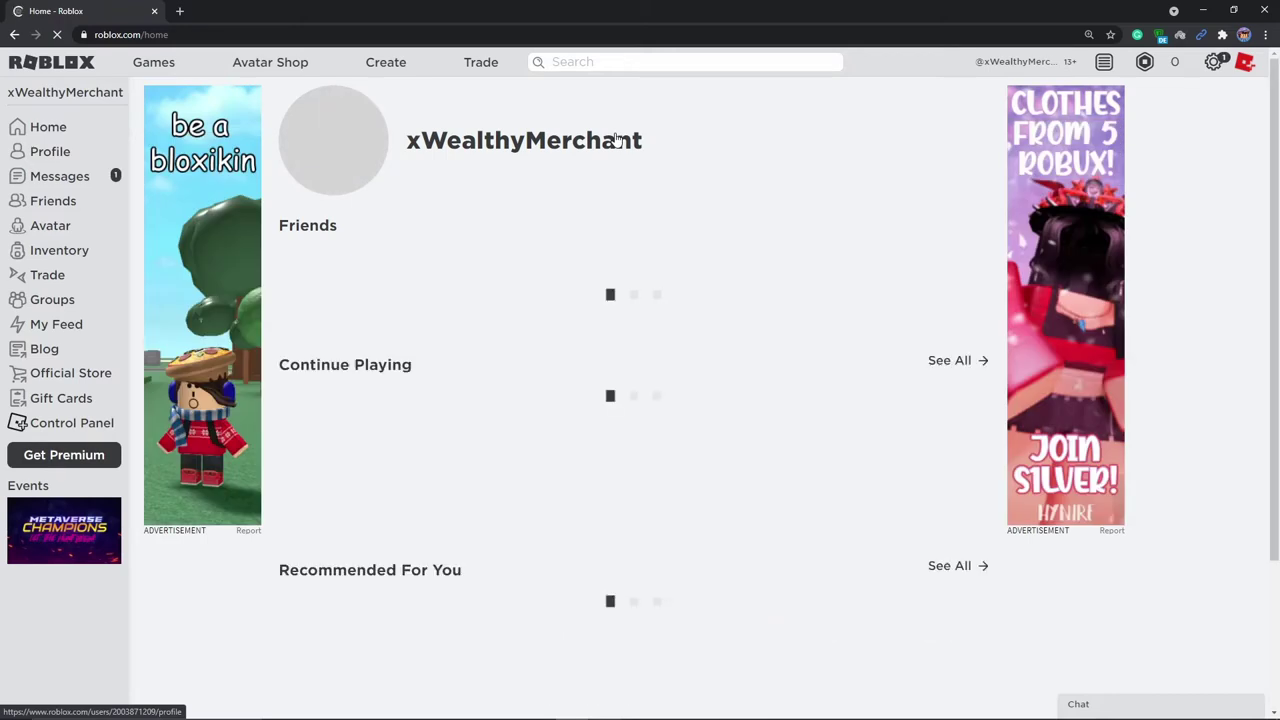
Step: Open the account settings again and check the account info for a display name field
{"action": "left_click_drag", "start_coordinate": [911, 69], "coordinate": [1083, 70]}
{"action": "left_click", "coordinate": [1213, 62]}
{"action": "left_click", "coordinate": [1213, 100]}
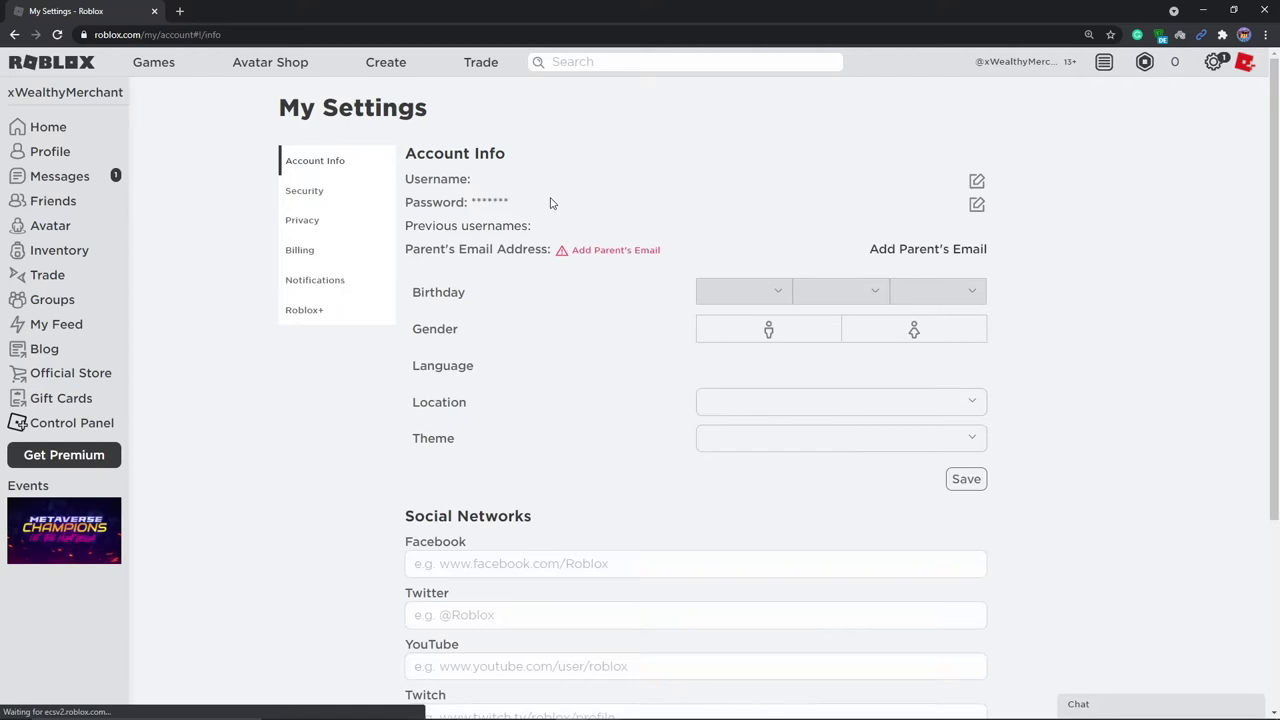
{"action": "left_click_drag", "start_coordinate": [655, 184], "coordinate": [436, 182]}
Step: Search players for "flamingo" from the home page and open the first result's profile to compare display name and username
{"action": "left_click", "coordinate": [122, 128]}
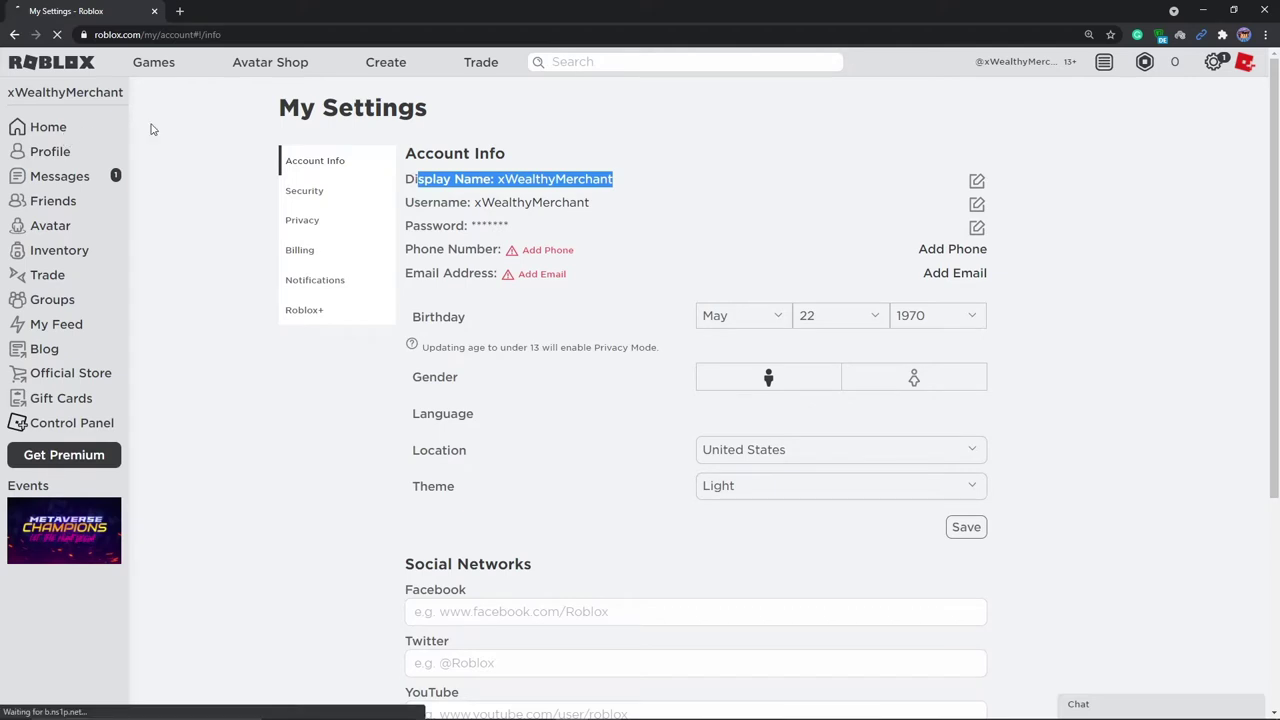
{"action": "left_click", "coordinate": [638, 62]}
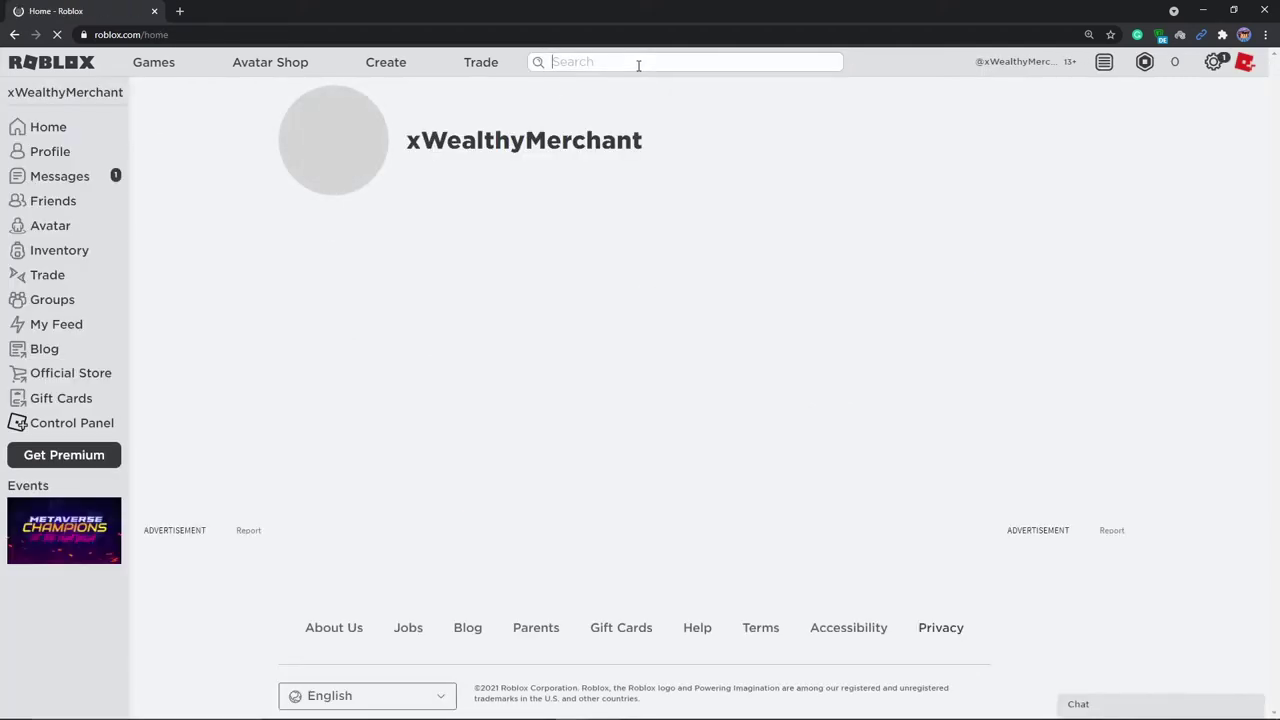
{"action": "type", "text": "fli"}
{"action": "key", "text": "BackSpace"}
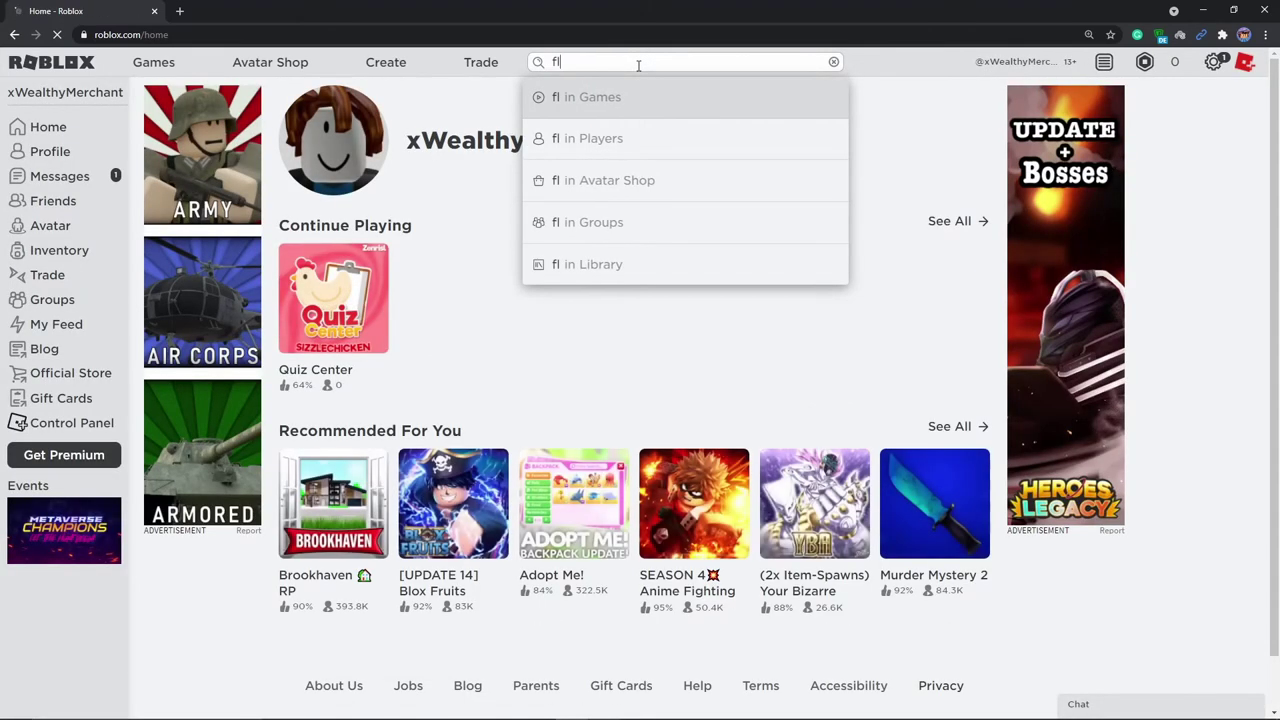
{"action": "type", "text": "amingo"}
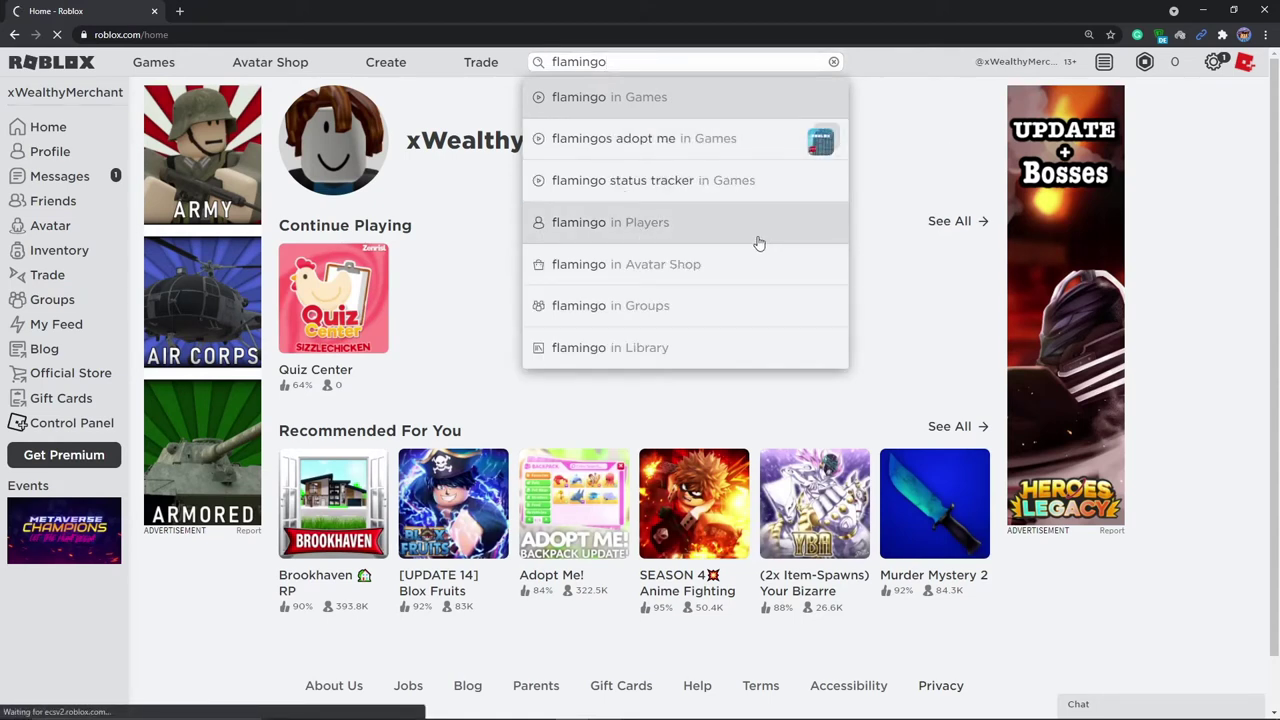
{"action": "left_click", "coordinate": [610, 226]}
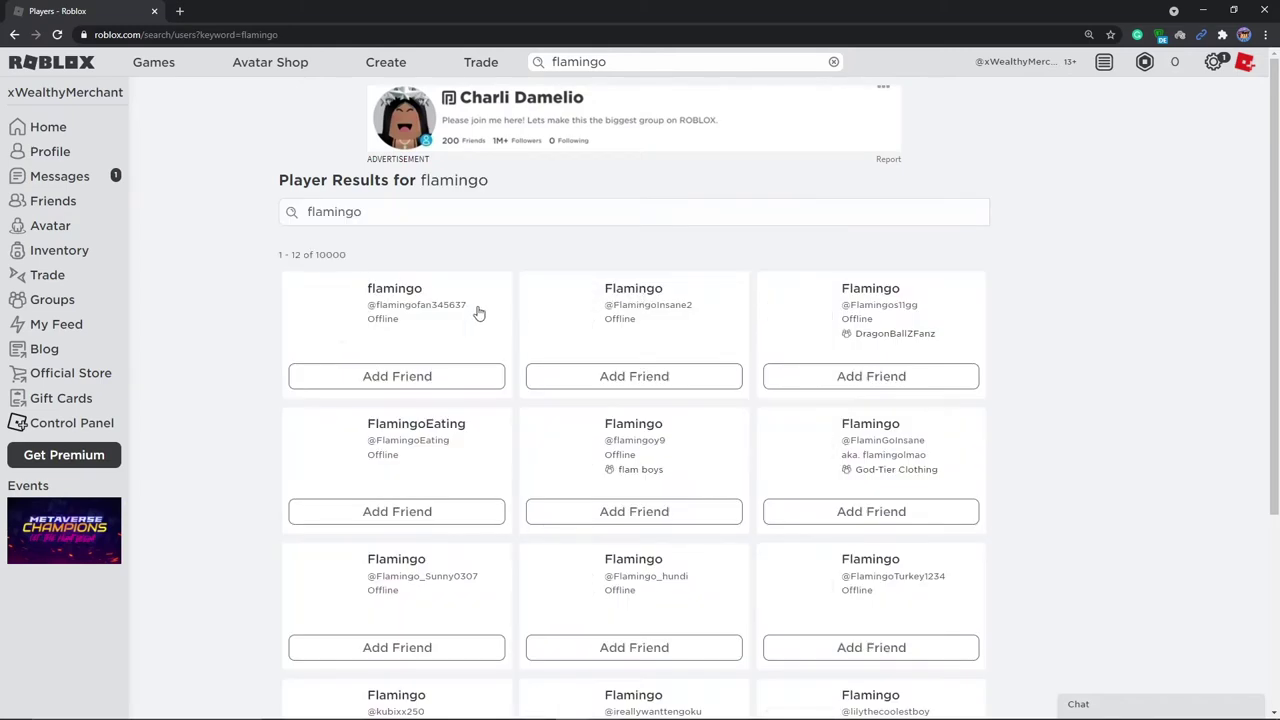
{"action": "left_click_drag", "start_coordinate": [477, 306], "coordinate": [375, 313]}
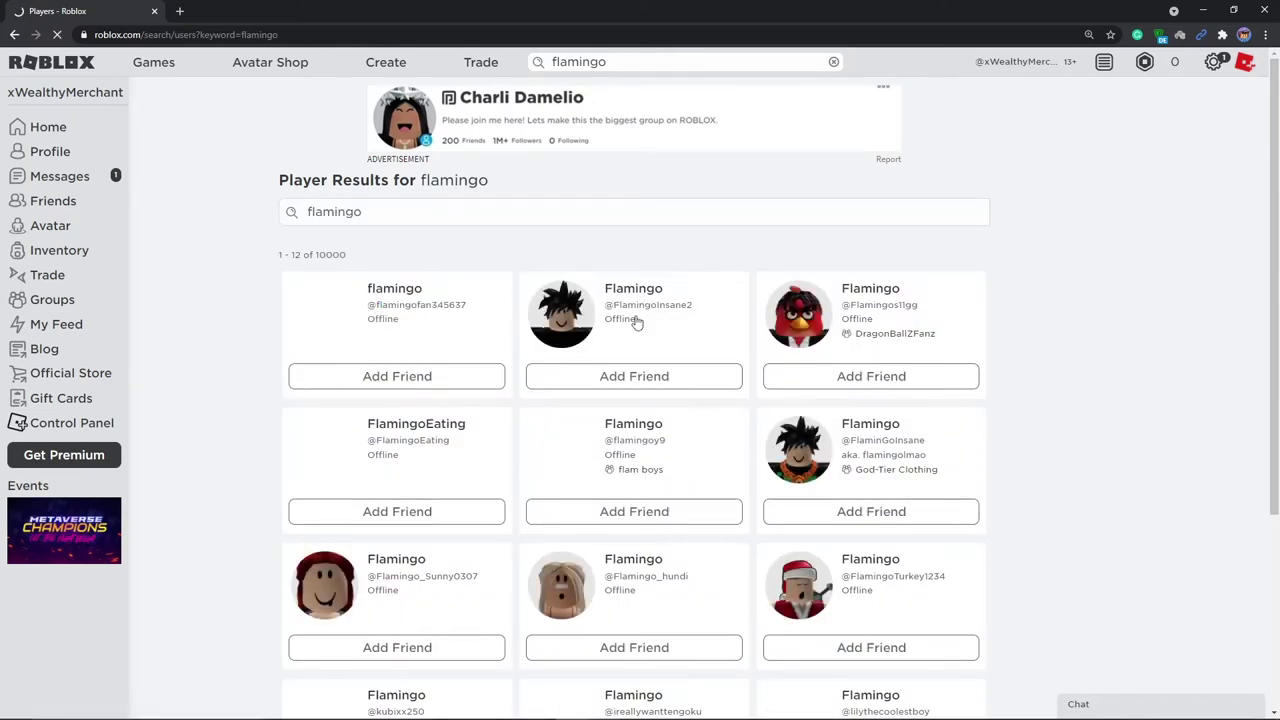
{"action": "scroll", "coordinate": [640, 340], "scroll_direction": "down", "scroll_amount": 5}
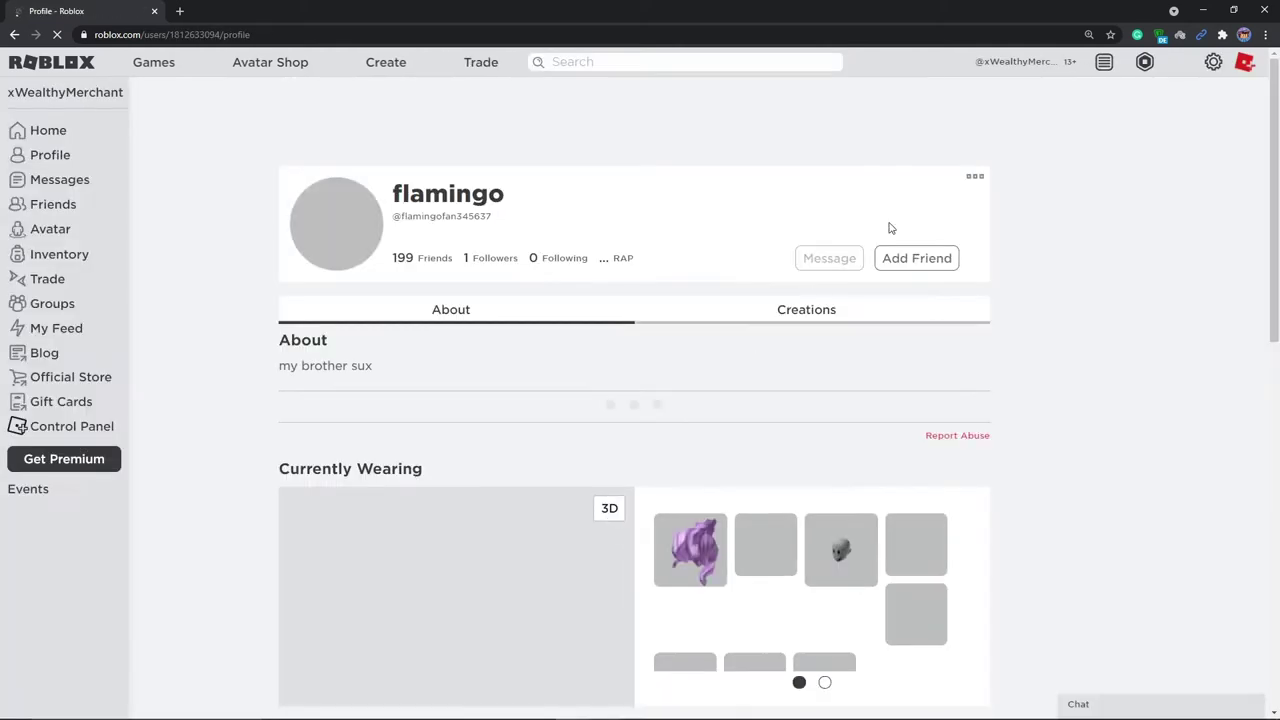
Step: Open the account's display name for editing in the account settings and select the existing name
{"action": "left_click", "coordinate": [1213, 62]}
{"action": "left_click", "coordinate": [1203, 108]}
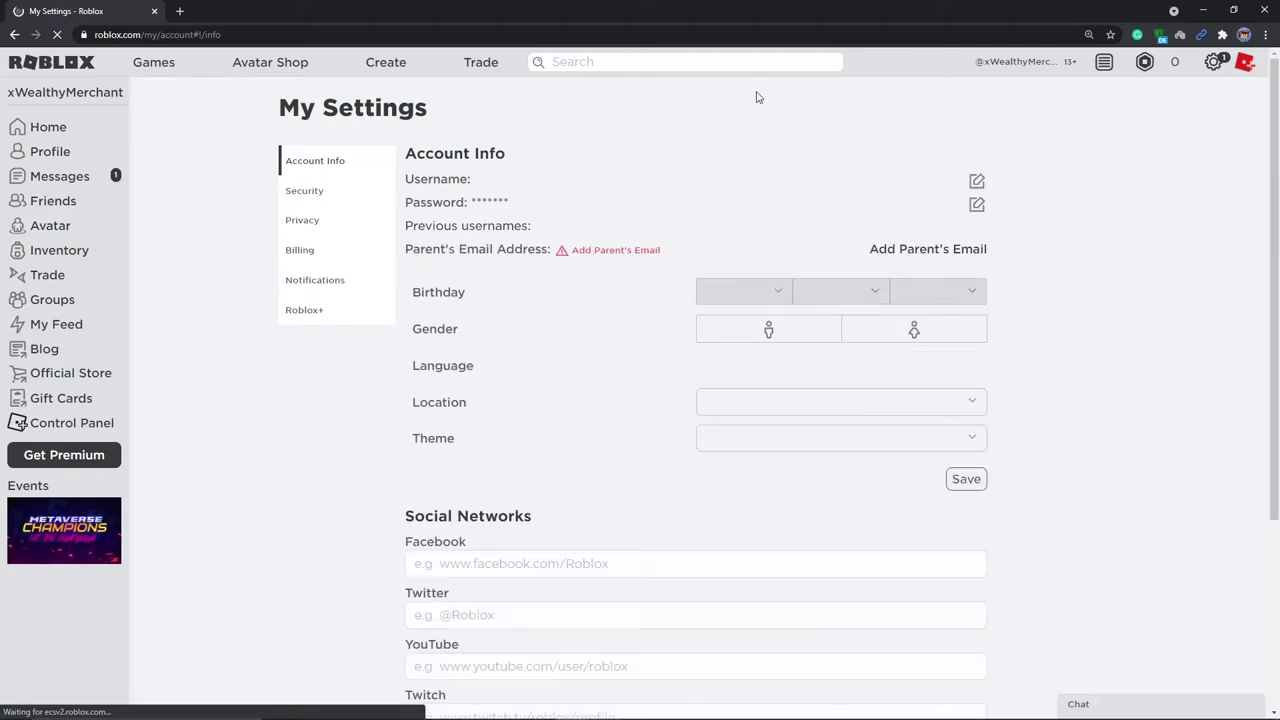
{"action": "left_click", "coordinate": [976, 182]}
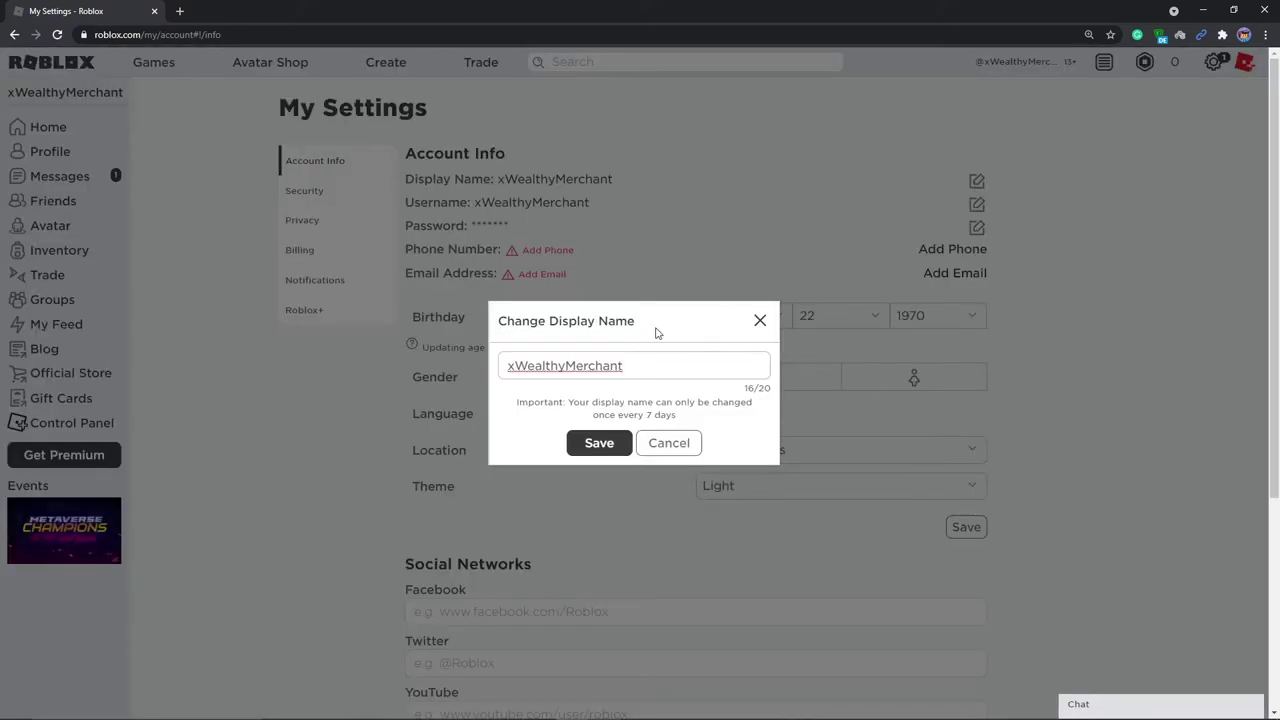
{"action": "left_click_drag", "start_coordinate": [628, 360], "coordinate": [440, 356]}
{"action": "left_click_drag", "start_coordinate": [690, 422], "coordinate": [512, 404]}
{"action": "left_click_drag", "start_coordinate": [634, 369], "coordinate": [442, 357]}
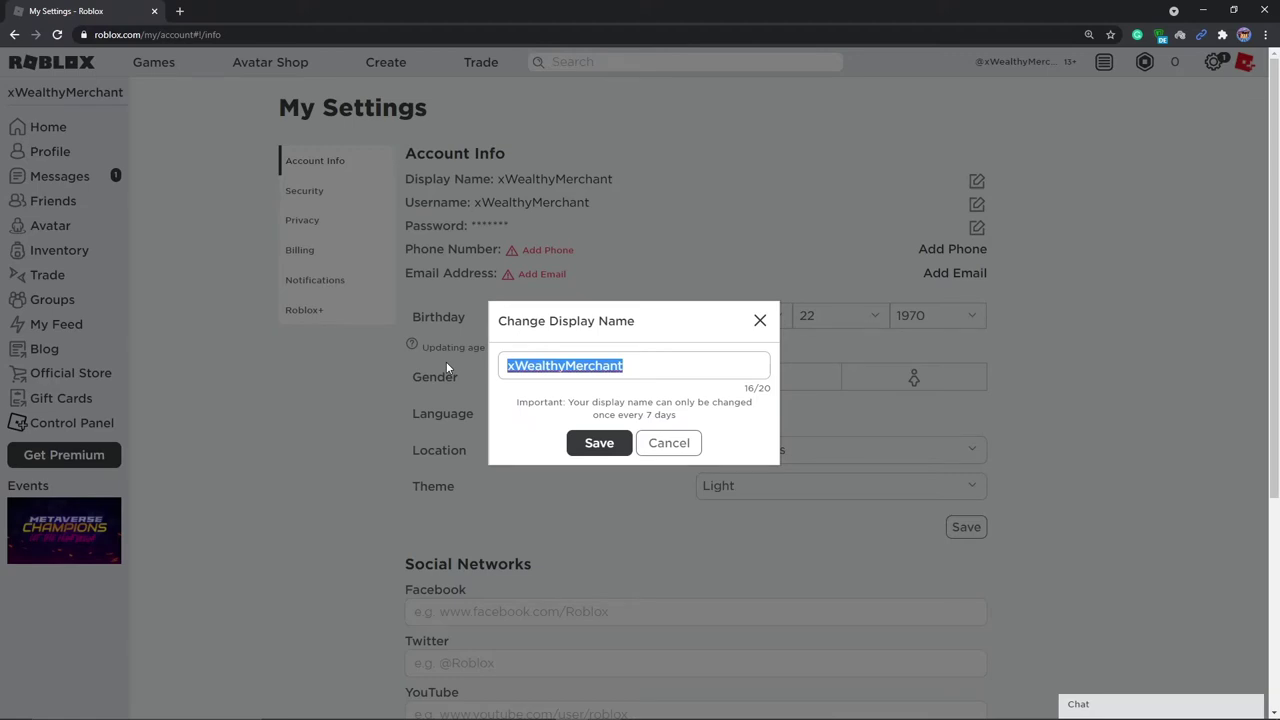
{"action": "type", "text": "So"}
{"action": "key", "text": "BackSpace"}
{"action": "key", "text": "BackSpace"}
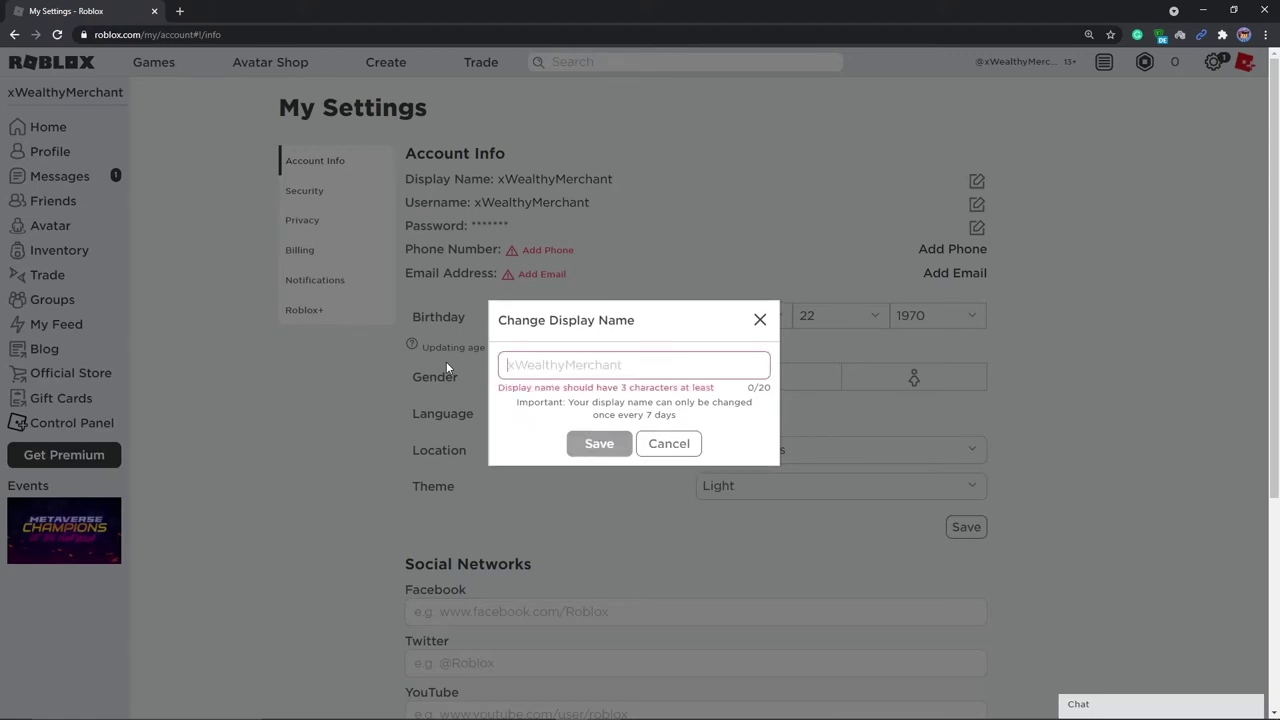
{"action": "type", "text": "StarsNotSus"}
{"action": "key", "text": "ctrl+a"}
{"action": "key", "text": "BackSpace"}
Step: Set the account's display name to DubNotSus, save it, and close the dialog before reloading the settings page
{"action": "type", "text": "DoubleNo"}
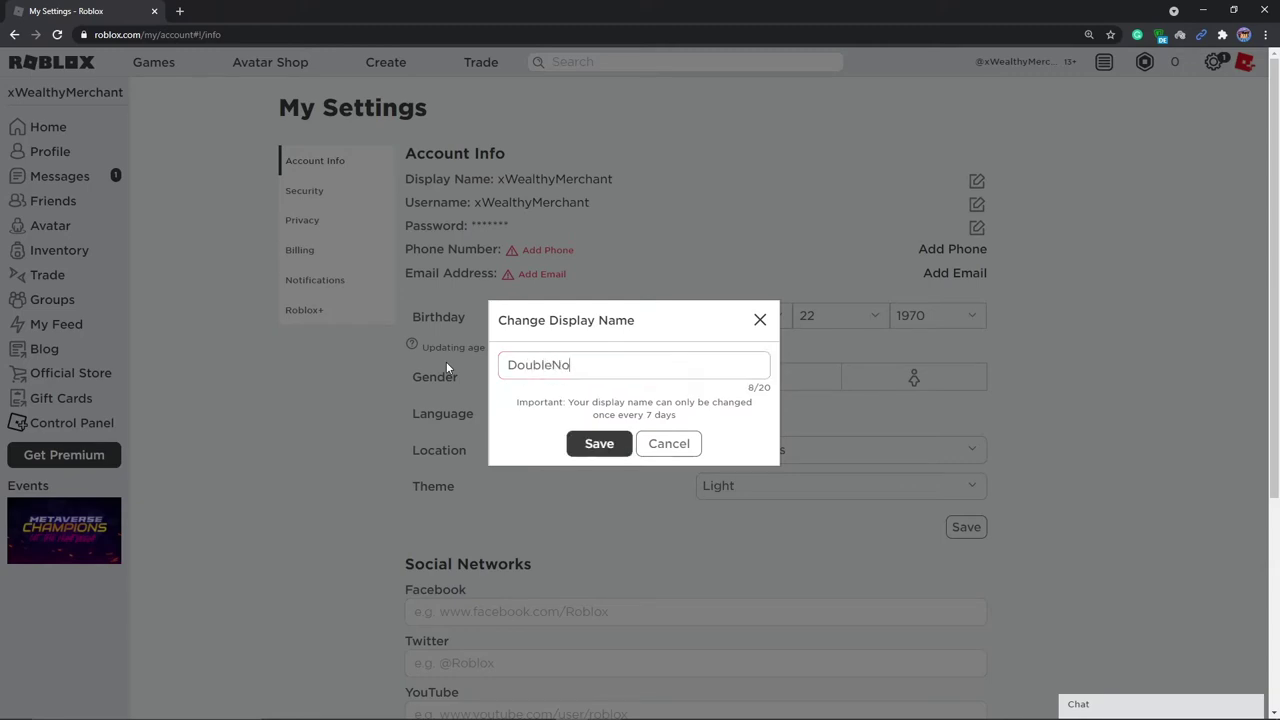
{"action": "type", "text": "tSus"}
{"action": "double_click", "coordinate": [550, 366]}
{"action": "type", "text": "Dub"}
{"action": "left_click", "coordinate": [603, 446]}
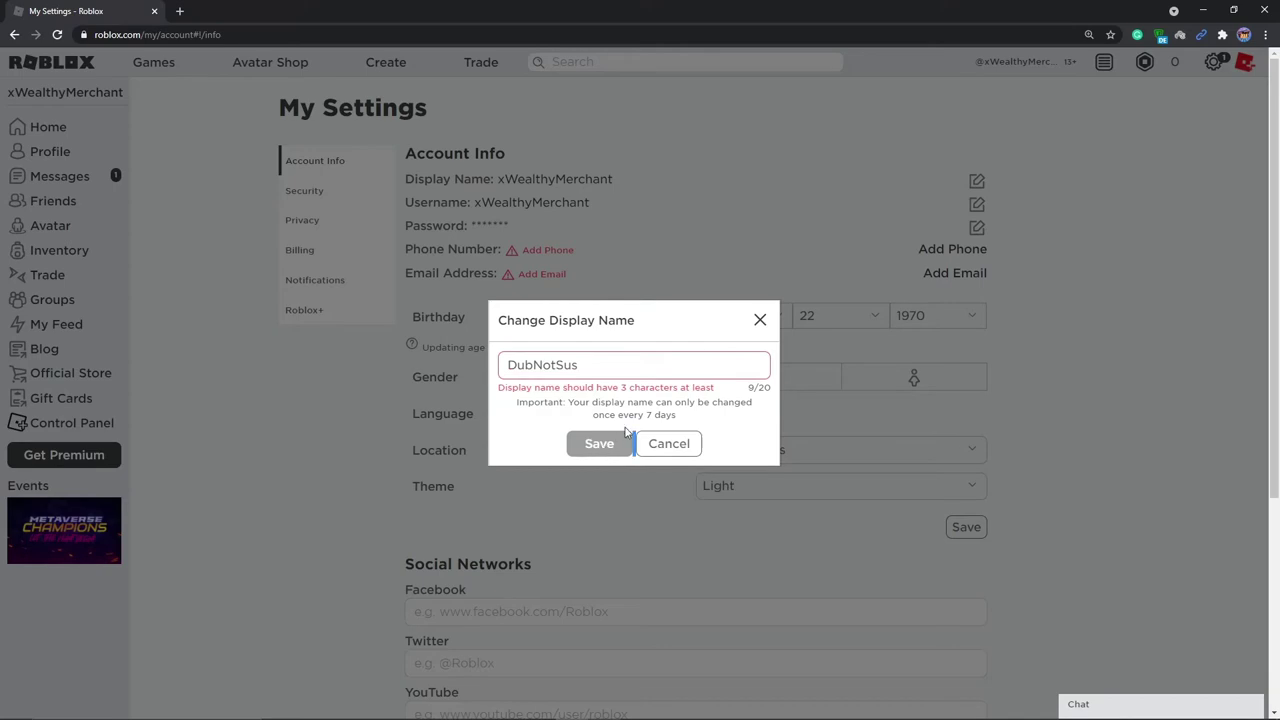
{"action": "left_click", "coordinate": [674, 444]}
{"action": "left_click", "coordinate": [57, 34]}
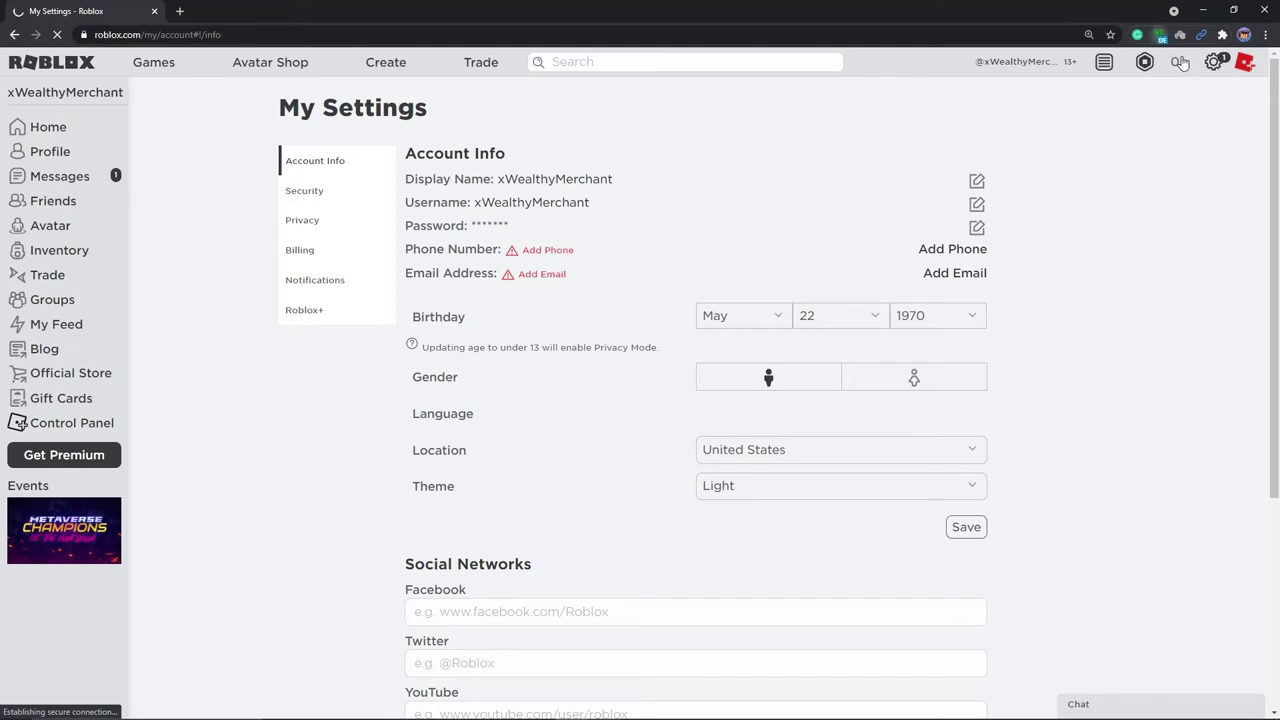
Step: Turn off the ZenMate VPN and connect the SetupVPN extension to the free Germany server
{"action": "left_click", "coordinate": [1160, 34]}
{"action": "left_click", "coordinate": [1180, 34]}
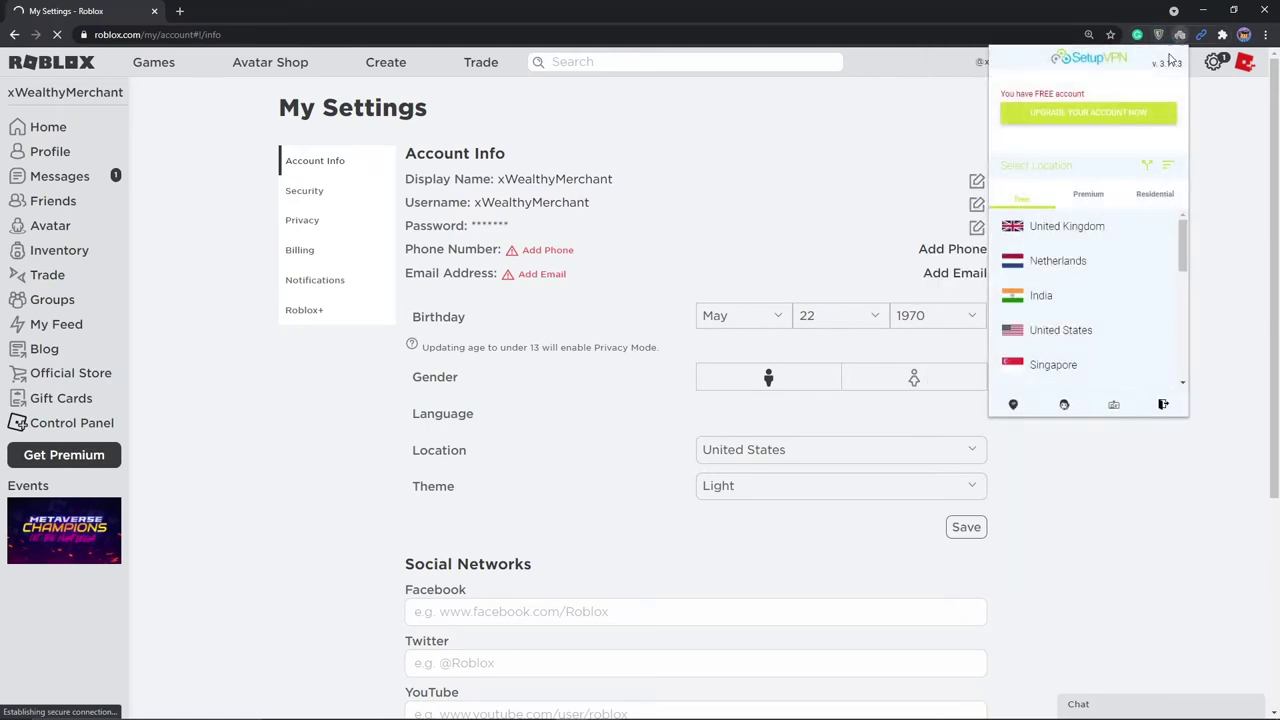
{"action": "scroll", "coordinate": [1080, 286], "scroll_direction": "down", "scroll_amount": 5}
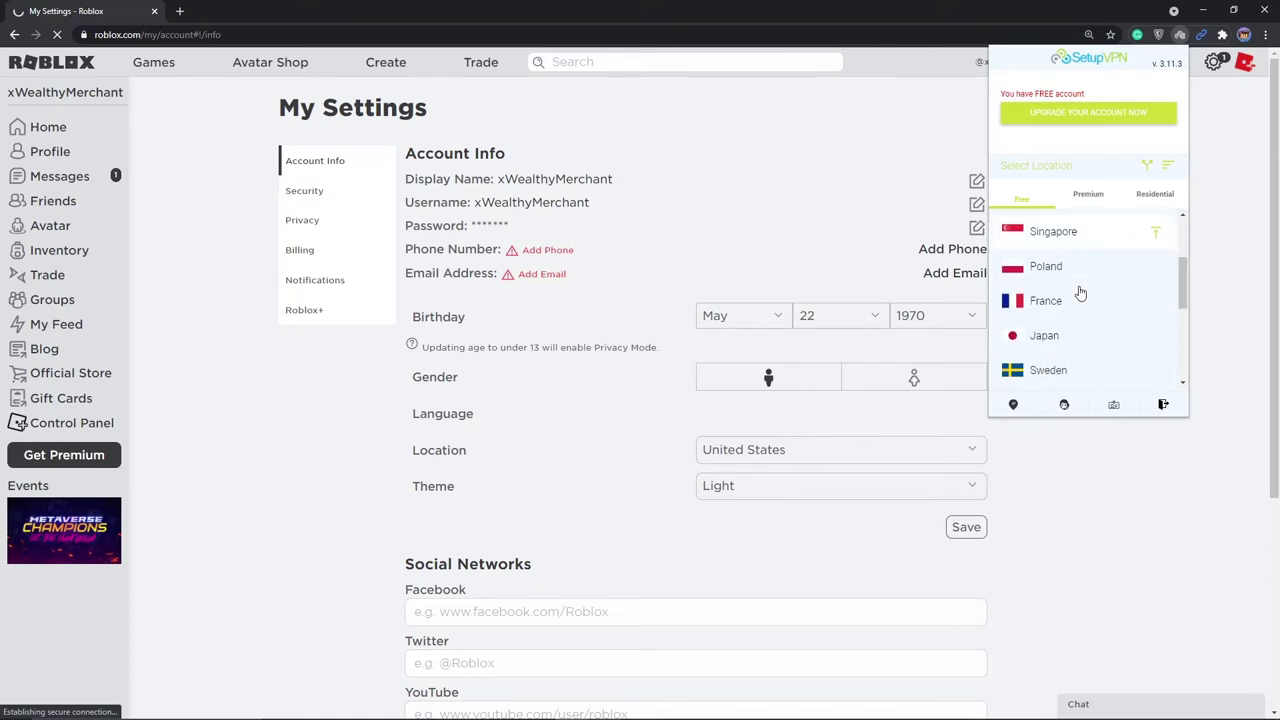
{"action": "scroll", "coordinate": [1080, 294], "scroll_direction": "down", "scroll_amount": 3}
{"action": "left_click", "coordinate": [1074, 289]}
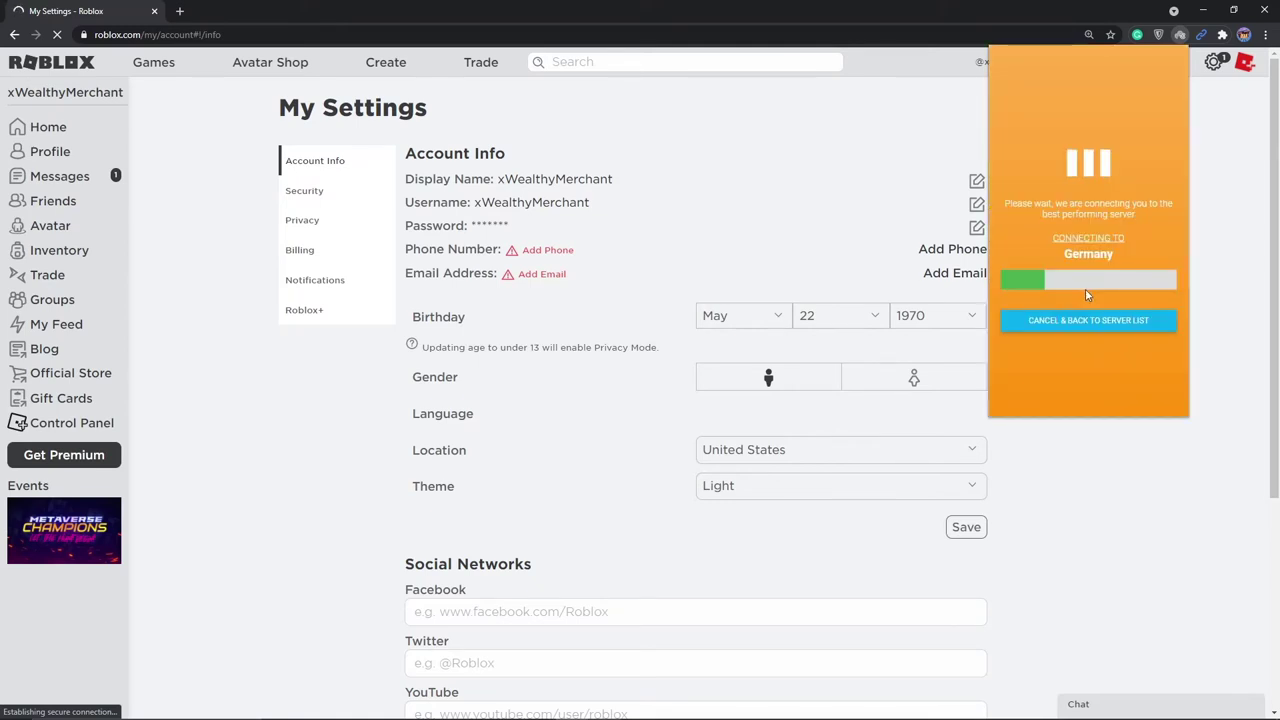
{"action": "left_click", "coordinate": [1209, 235]}
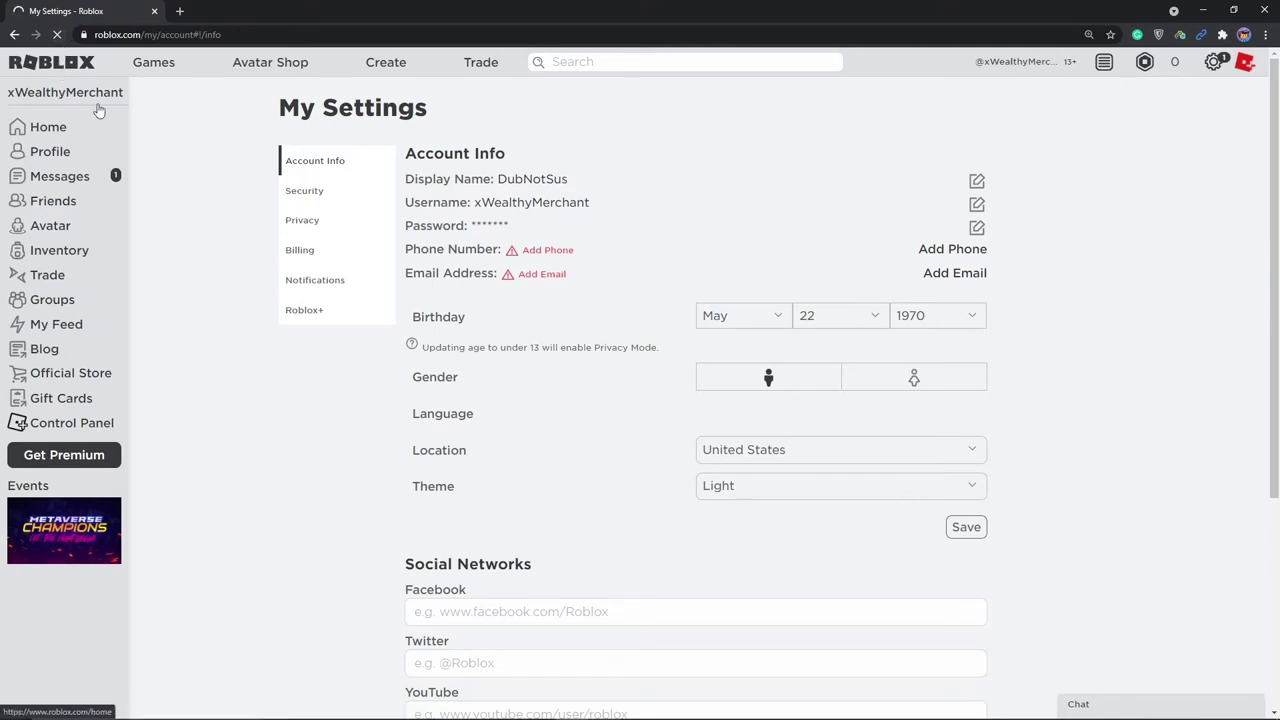
Step: Check the new display name in the account info, on the profile beside the username, and on the home page
{"action": "left_click_drag", "start_coordinate": [605, 183], "coordinate": [524, 186]}
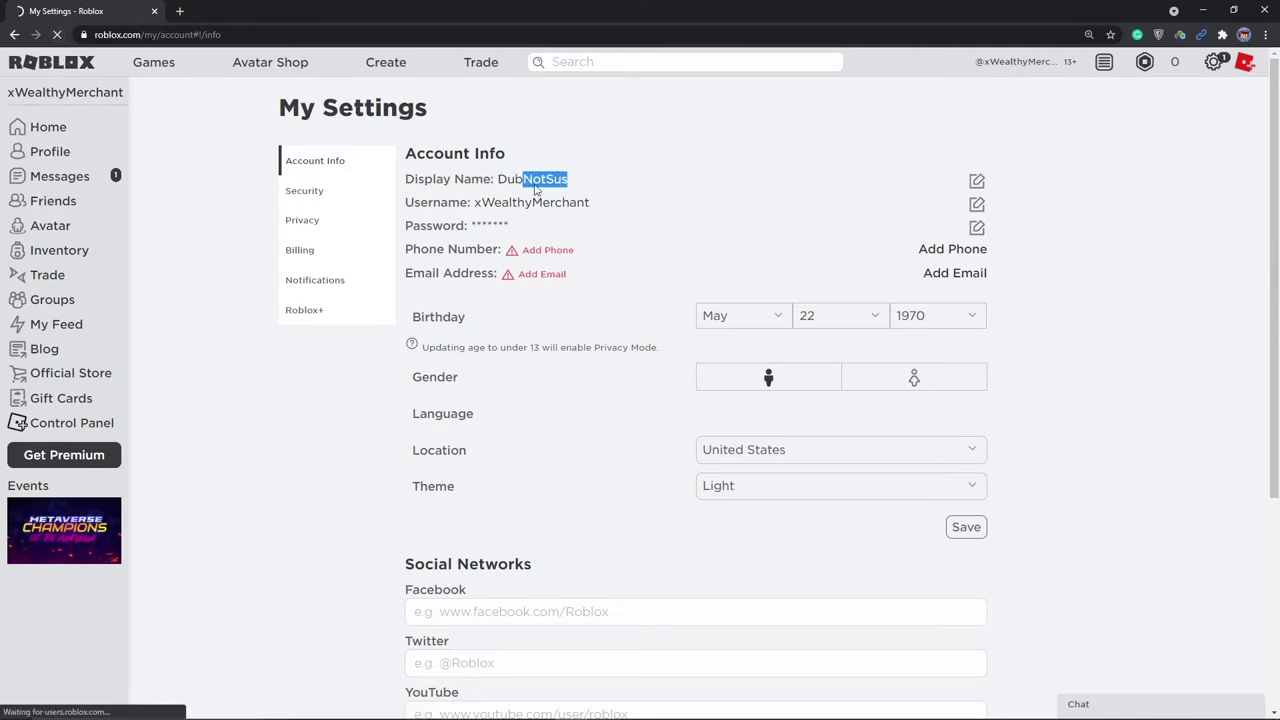
{"action": "left_click", "coordinate": [62, 151]}
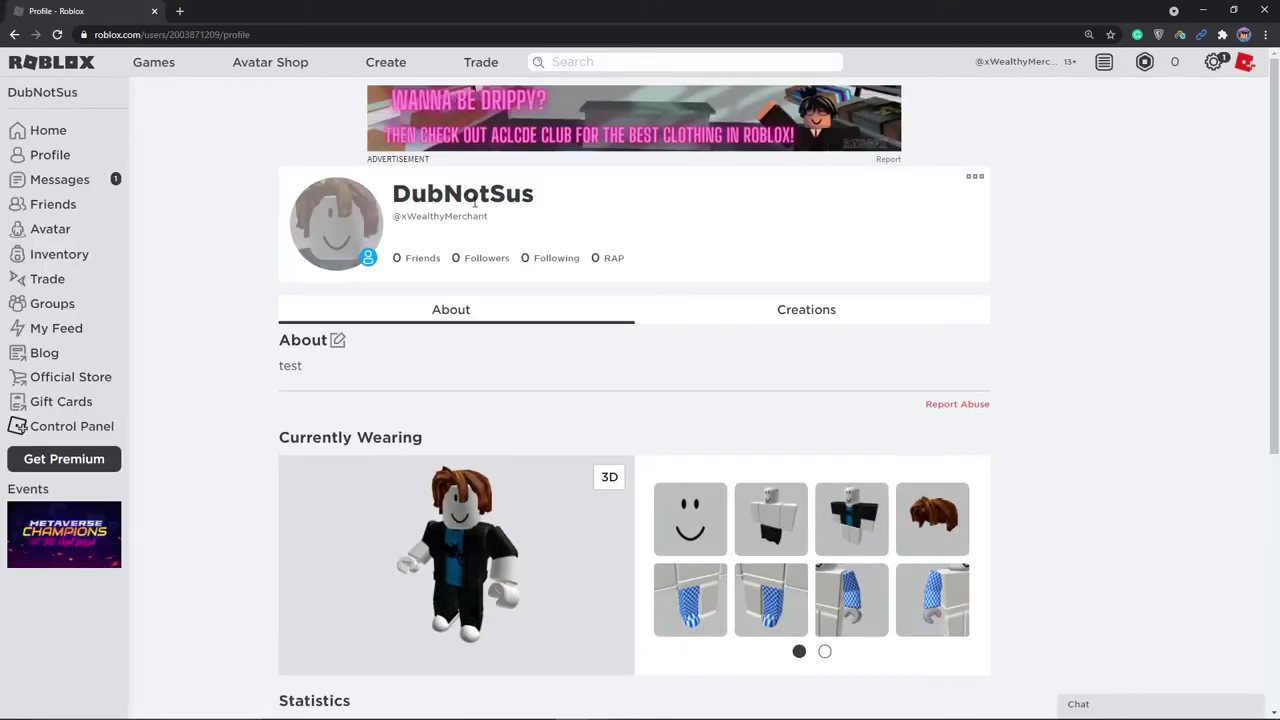
{"action": "left_click_drag", "start_coordinate": [522, 220], "coordinate": [404, 223]}
{"action": "left_click", "coordinate": [451, 229]}
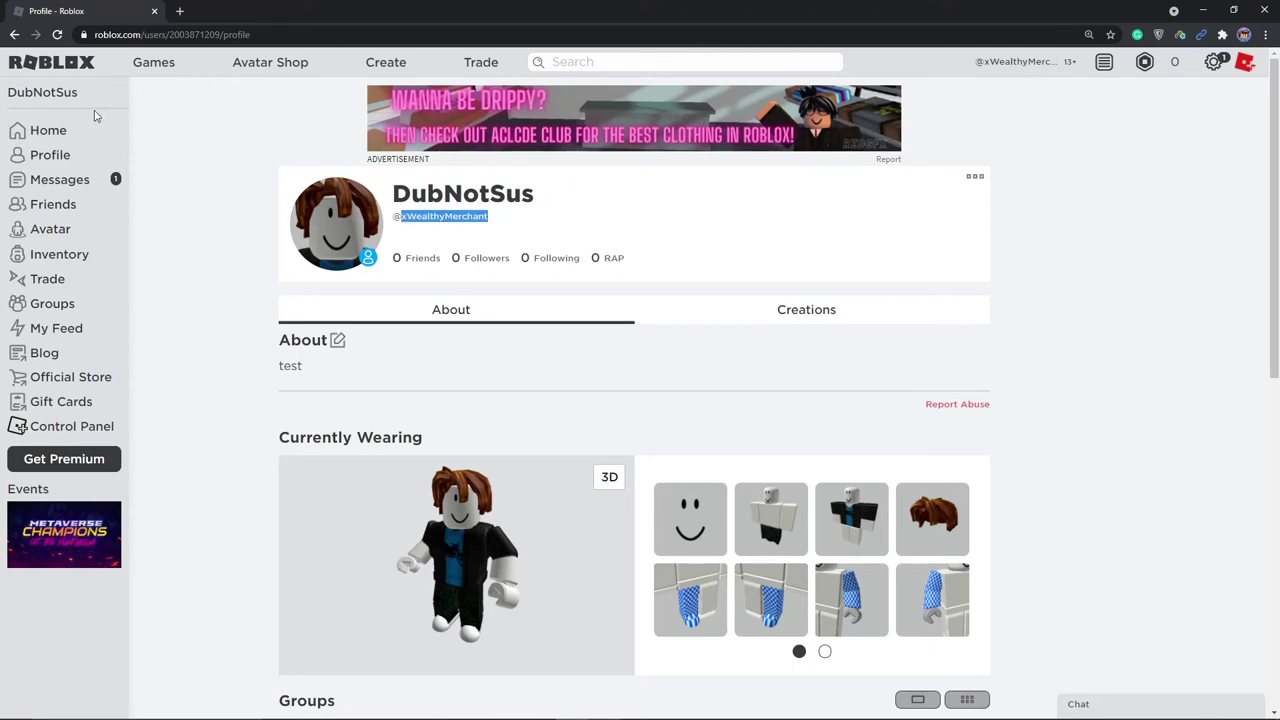
{"action": "left_click", "coordinate": [48, 131]}
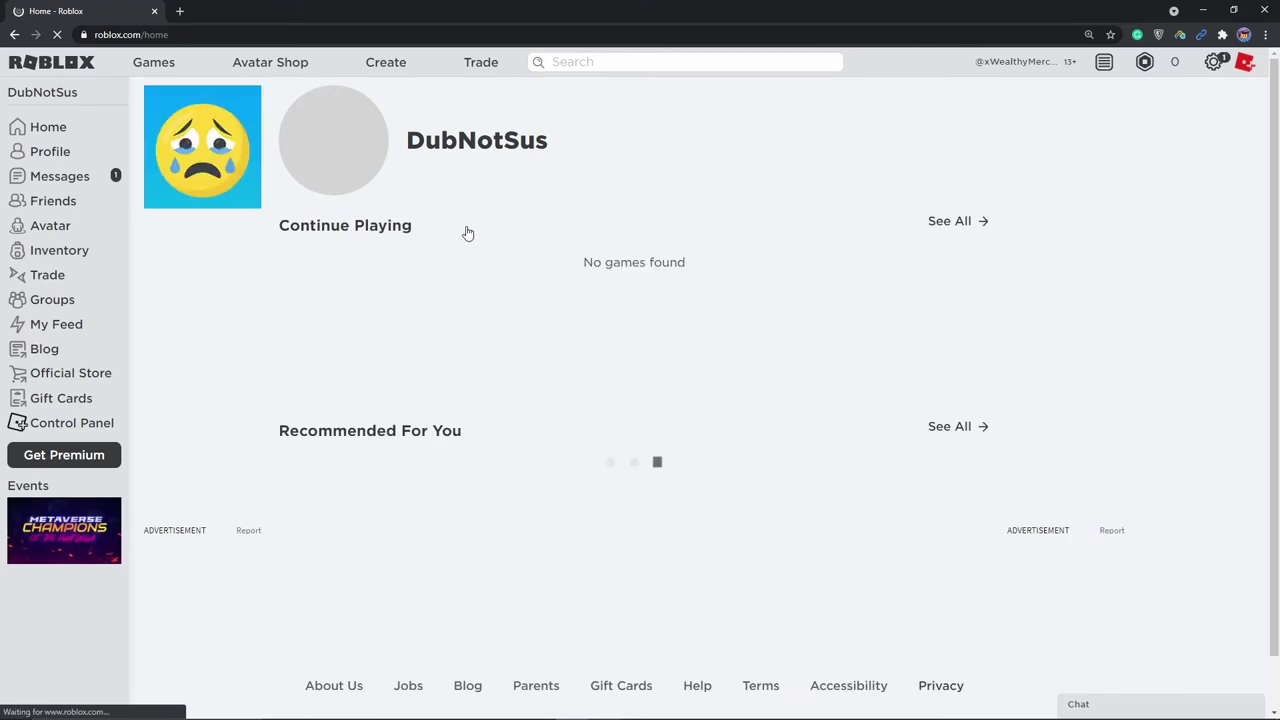
{"action": "scroll", "coordinate": [296, 265], "scroll_direction": "down", "scroll_amount": 1}
{"action": "scroll", "coordinate": [245, 265], "scroll_direction": "up", "scroll_amount": 1}
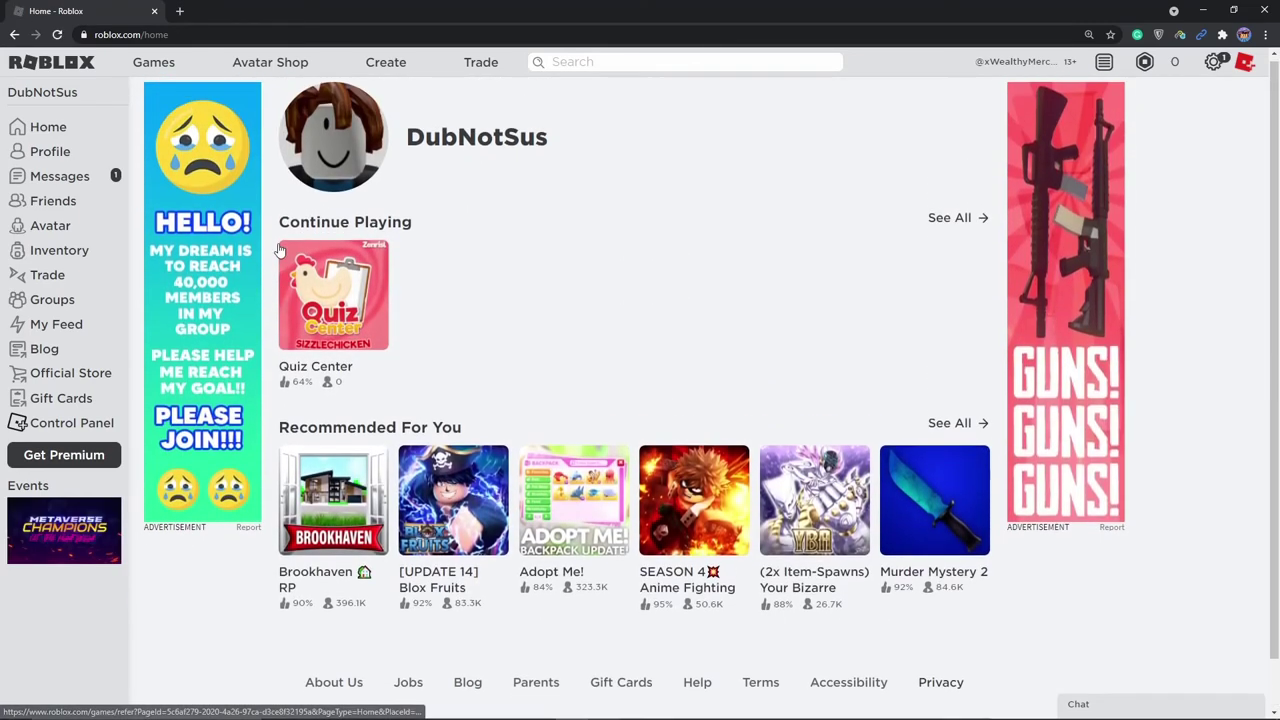
Step: Open the United States Navy group and launch its Naval Academy game
{"action": "left_click", "coordinate": [200, 230]}
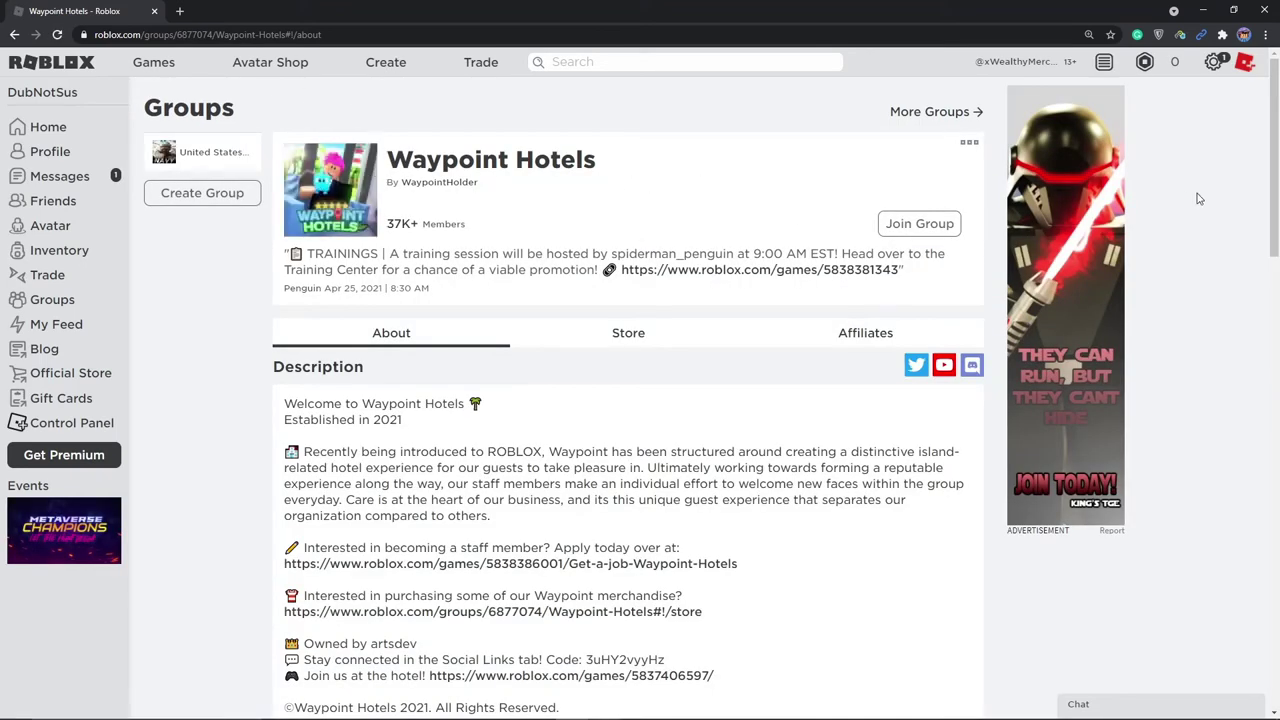
{"action": "left_click", "coordinate": [205, 152]}
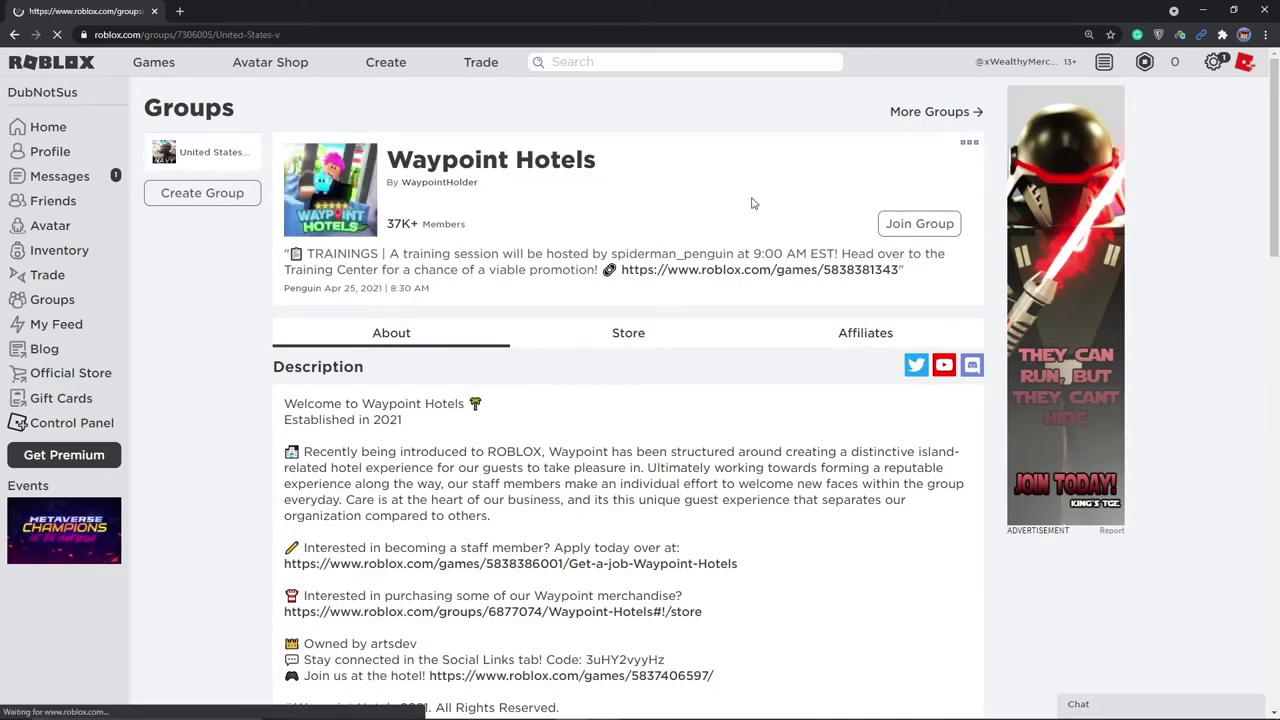
{"action": "scroll", "coordinate": [600, 270], "scroll_direction": "down", "scroll_amount": 1}
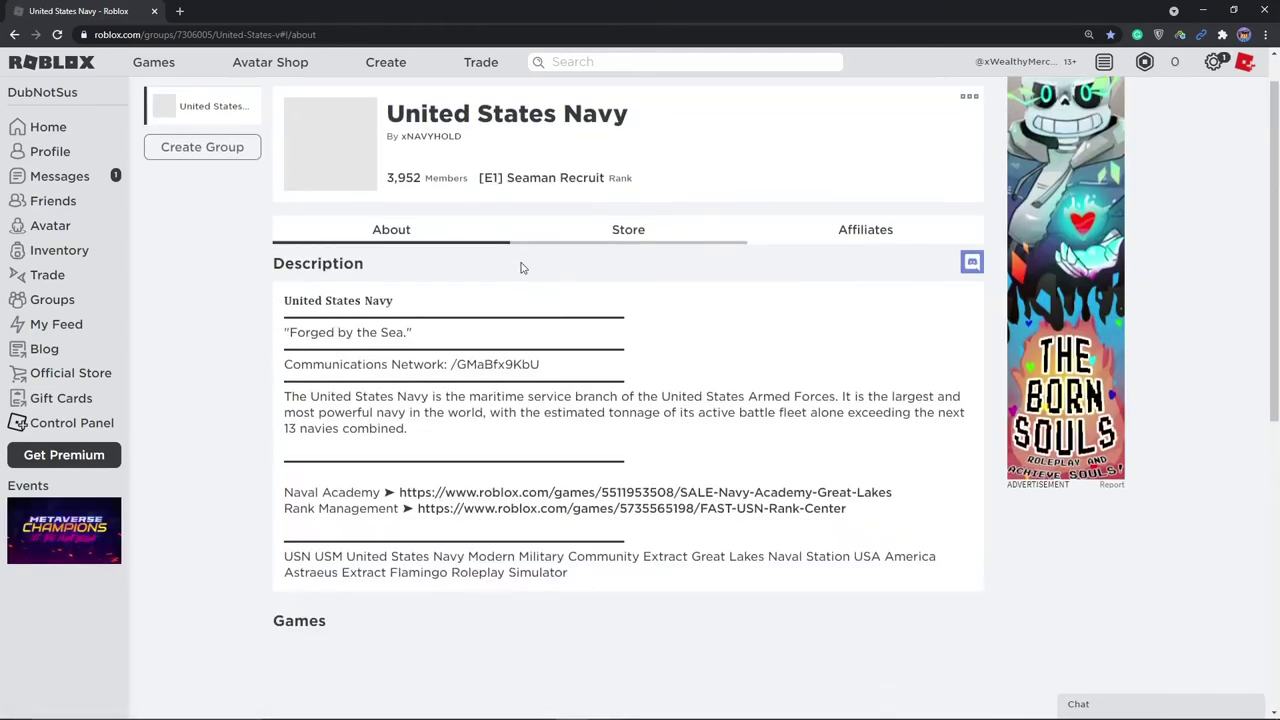
{"action": "scroll", "coordinate": [521, 267], "scroll_direction": "down", "scroll_amount": 3}
{"action": "left_click", "coordinate": [334, 385]}
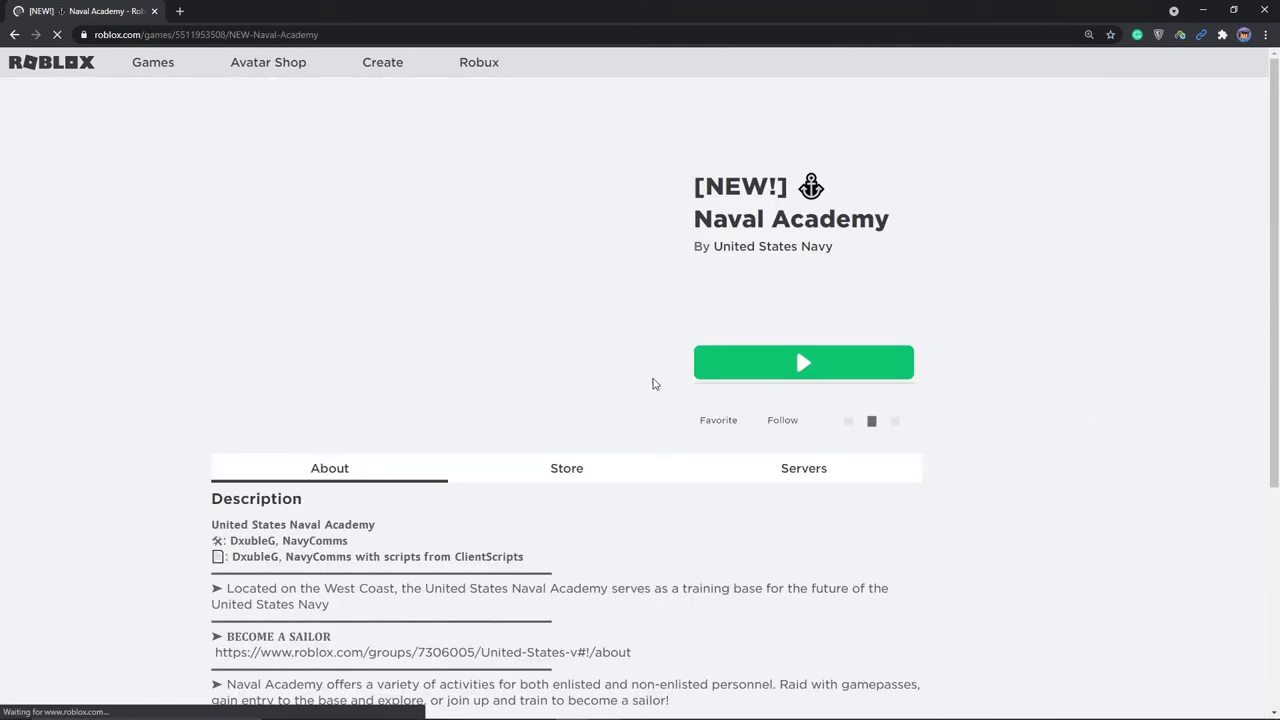
{"action": "left_click", "coordinate": [819, 362]}
{"action": "scroll", "coordinate": [840, 360], "scroll_direction": "down", "scroll_amount": 4}
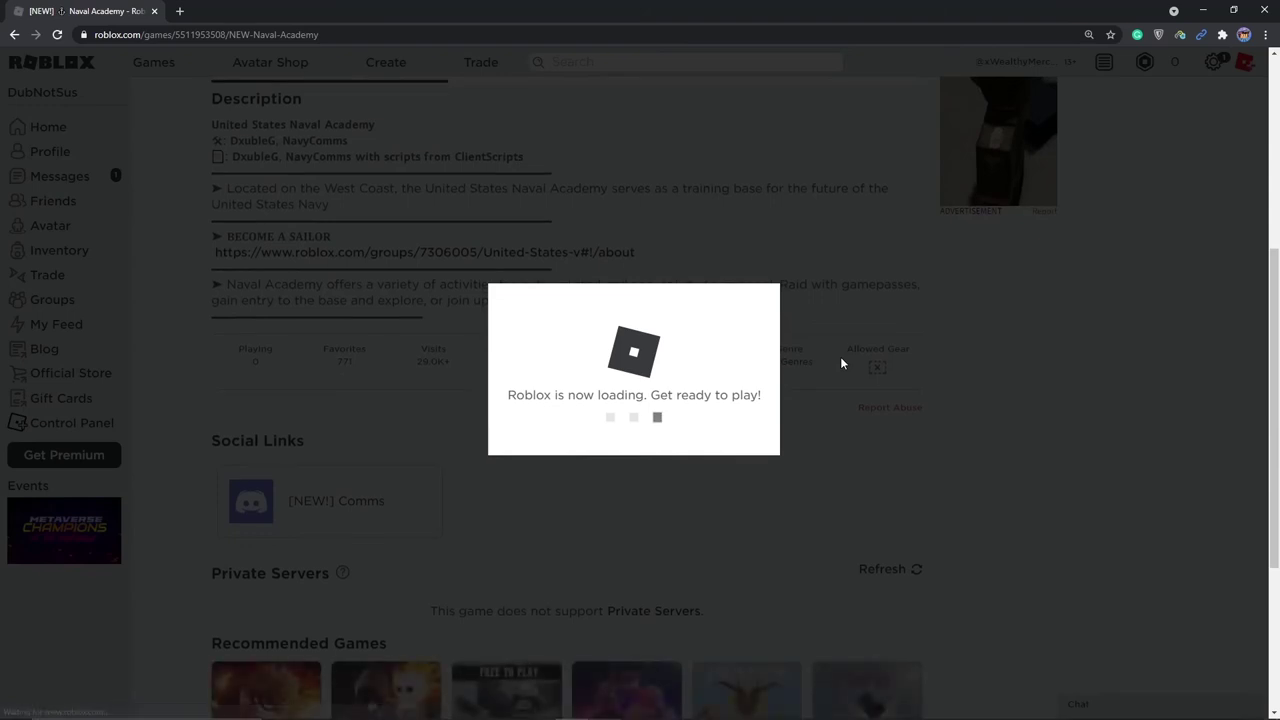
{"action": "scroll", "coordinate": [362, 200], "scroll_direction": "up", "scroll_amount": 4}
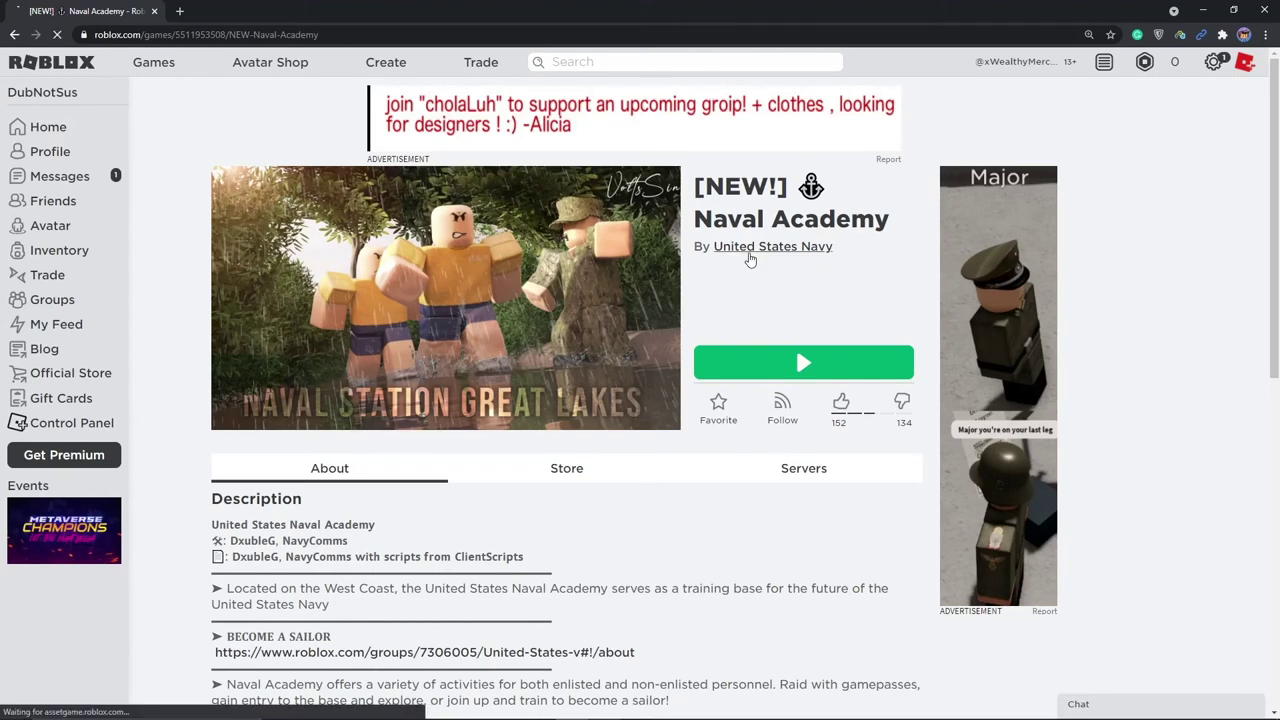
Step: Return to the United States Navy group page and look over its games, members and affiliates
{"action": "left_click", "coordinate": [750, 258]}
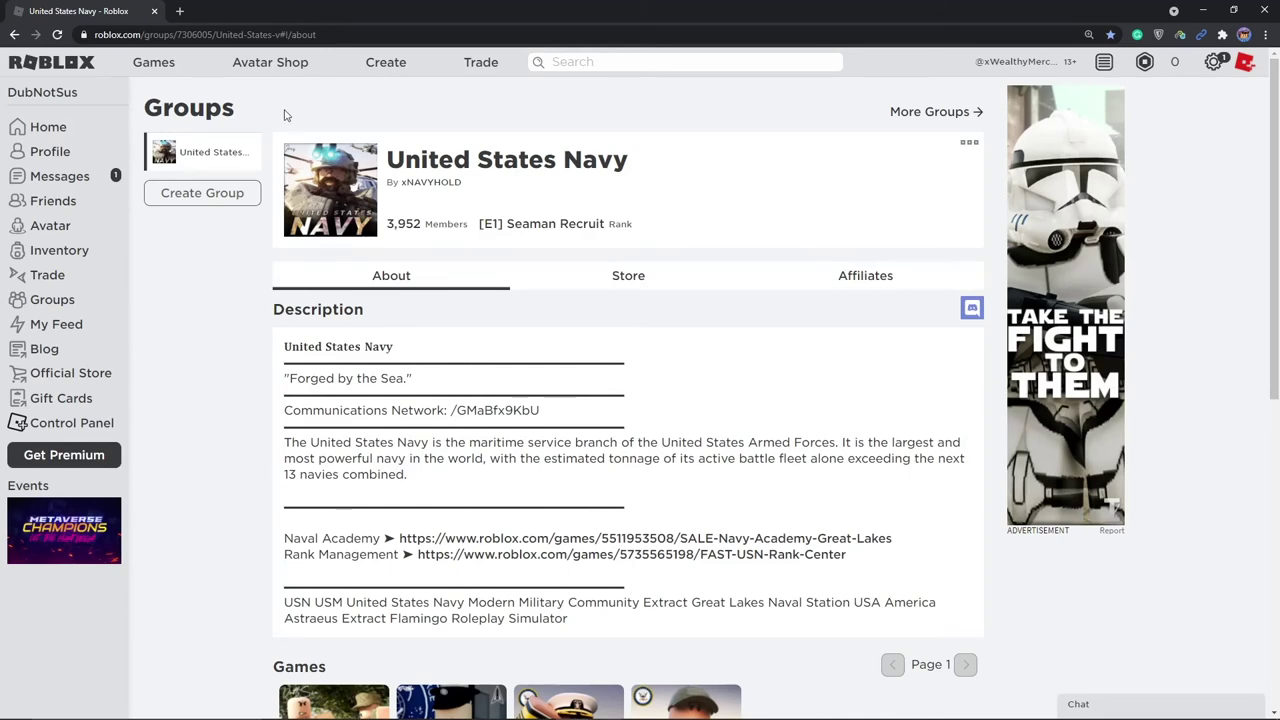
{"action": "scroll", "coordinate": [420, 214], "scroll_direction": "down", "scroll_amount": 4}
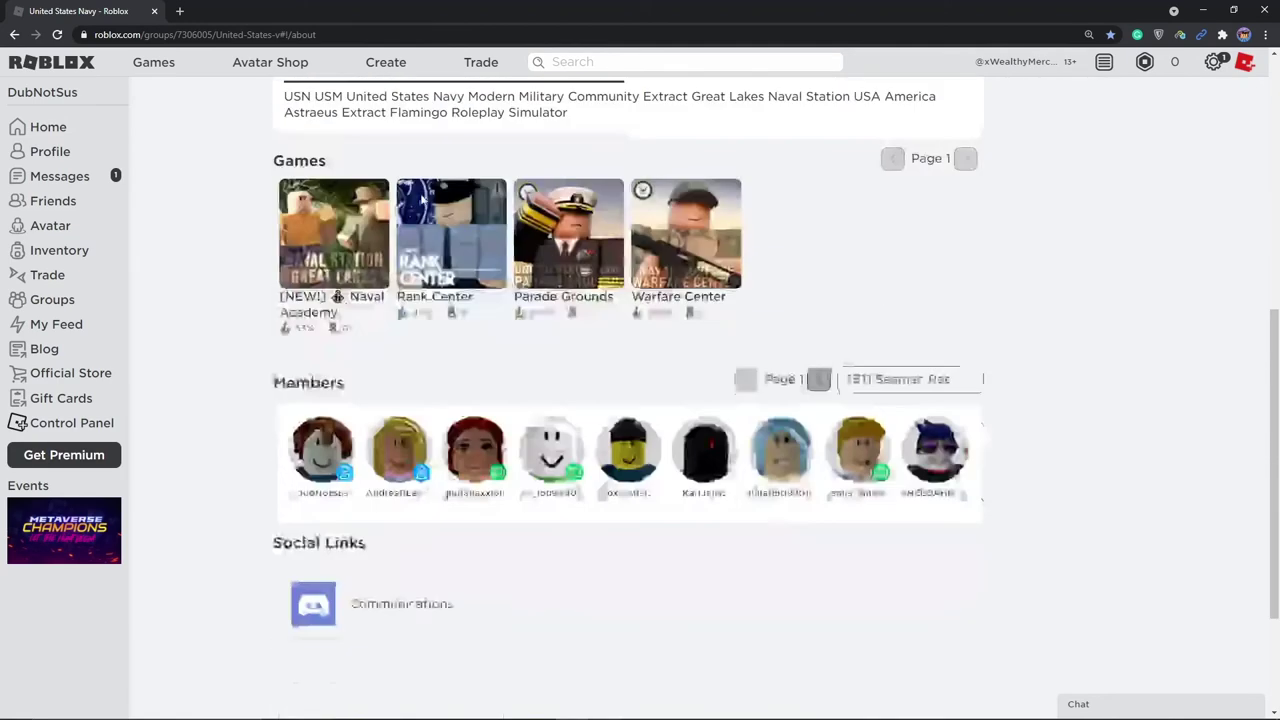
{"action": "scroll", "coordinate": [420, 214], "scroll_direction": "up", "scroll_amount": 4}
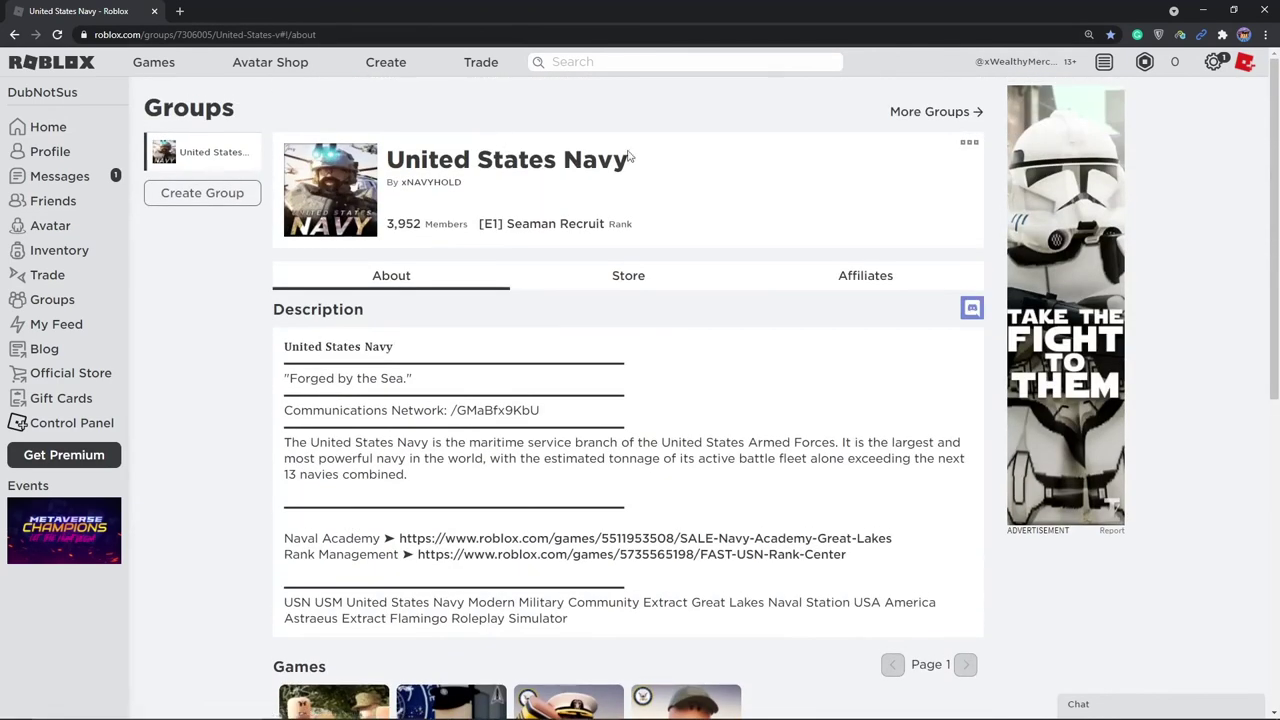
{"action": "left_click_drag", "start_coordinate": [628, 157], "coordinate": [454, 148]}
{"action": "left_click", "coordinate": [62, 128]}
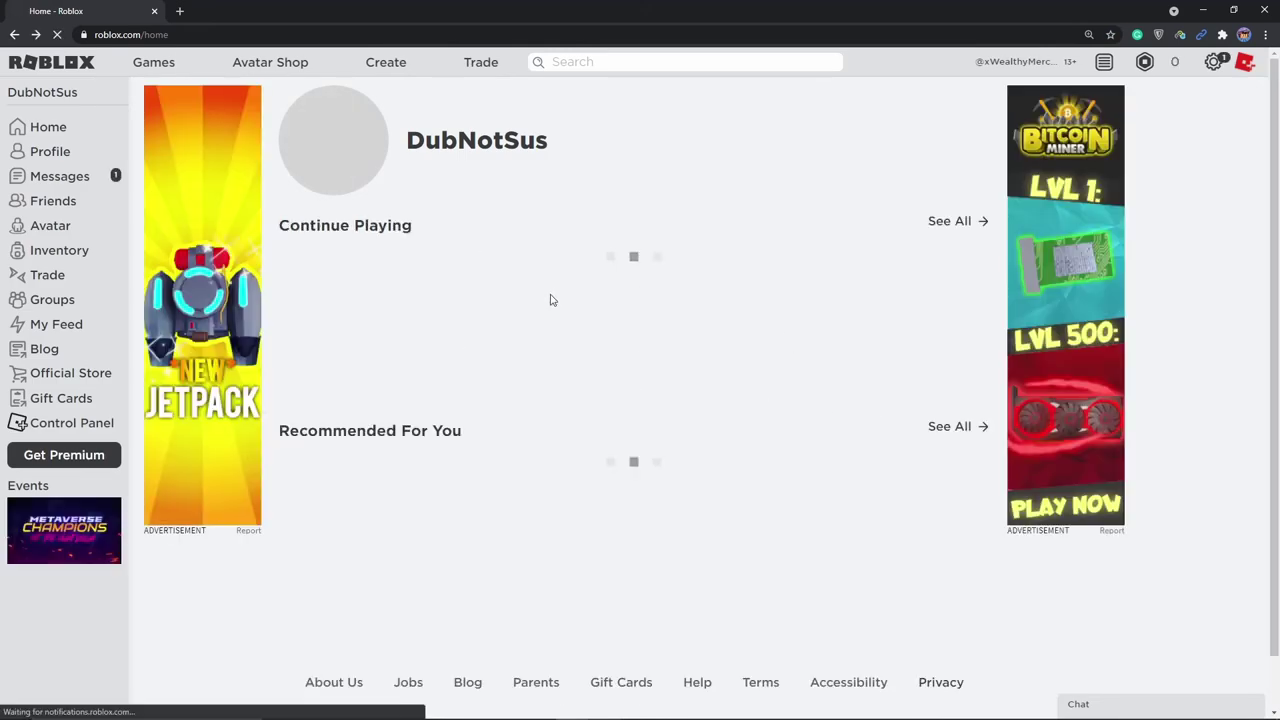
{"action": "key", "text": "alt+Left"}
{"action": "left_click", "coordinate": [898, 280]}
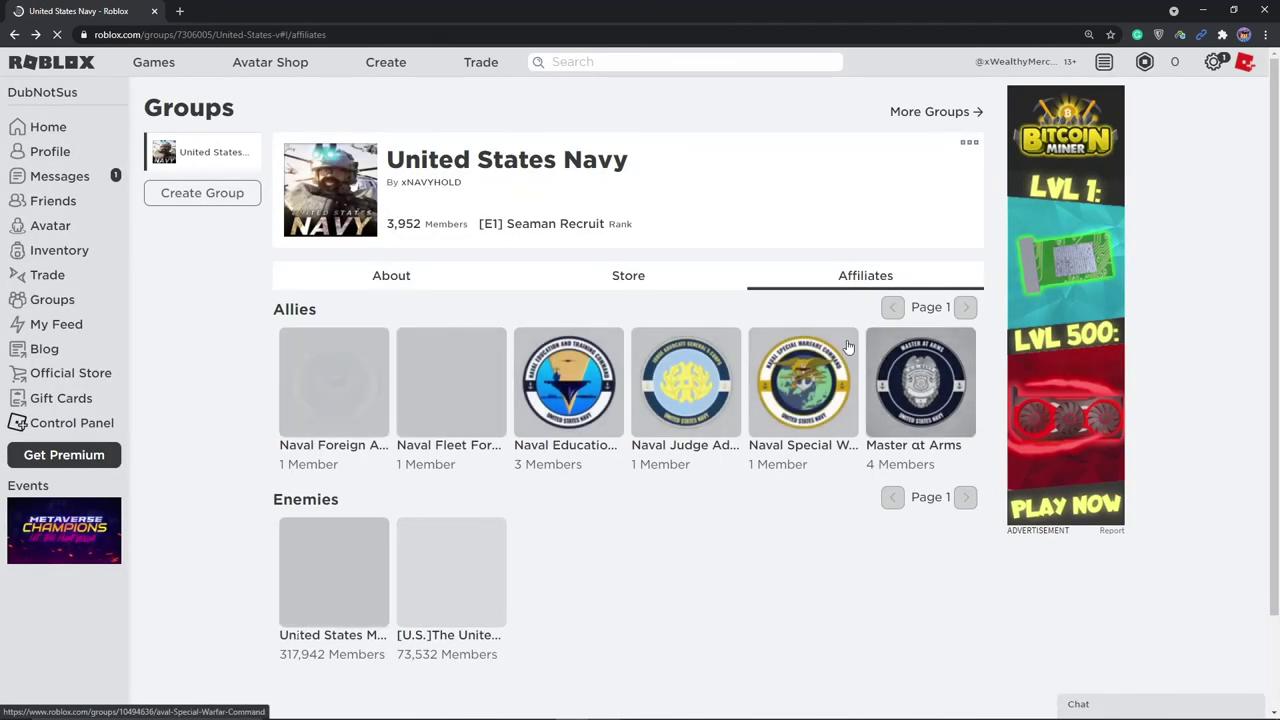
Step: Open the account settings and compare the username in the page header with the display name in the account info
{"action": "left_click_drag", "start_coordinate": [977, 62], "coordinate": [1055, 62]}
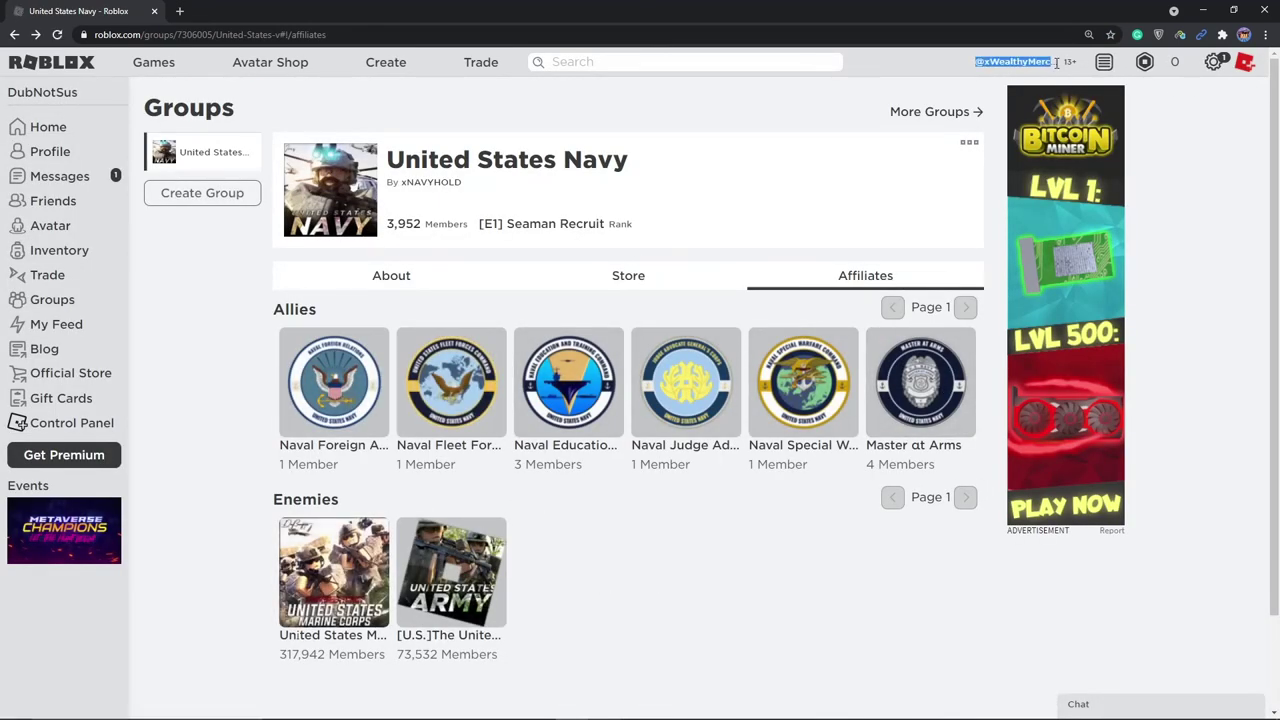
{"action": "left_click", "coordinate": [1216, 64]}
{"action": "left_click", "coordinate": [1213, 90]}
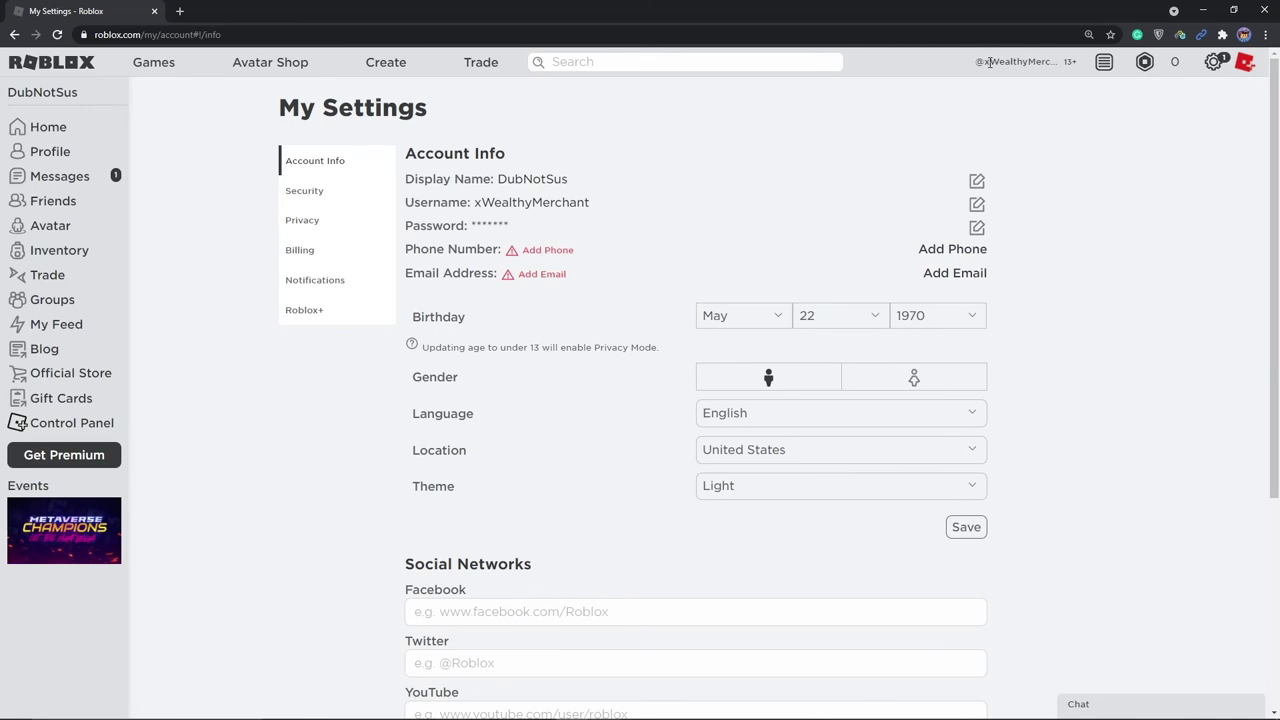
{"action": "left_click_drag", "start_coordinate": [990, 62], "coordinate": [1051, 62]}
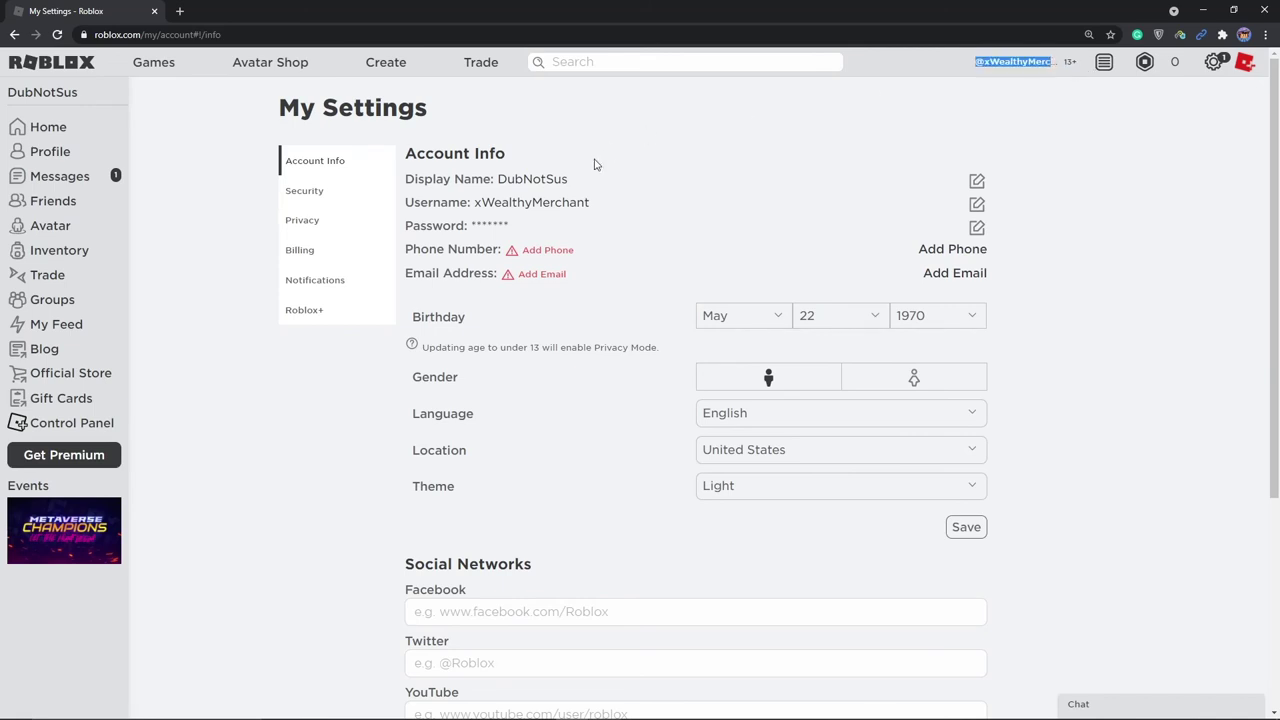
Step: Return to the home page, disconnect SetupVPN from Germany and reload the page
{"action": "left_click", "coordinate": [72, 129]}
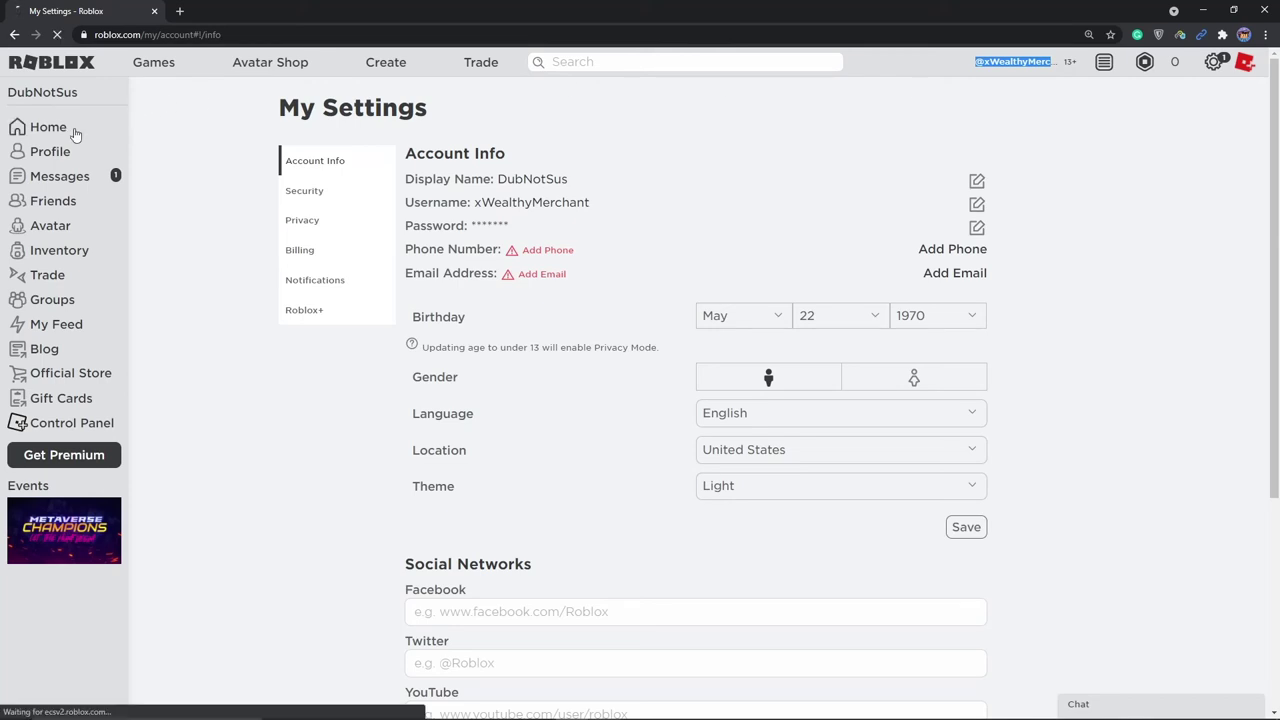
{"action": "left_click", "coordinate": [1180, 34]}
{"action": "left_click", "coordinate": [1093, 308]}
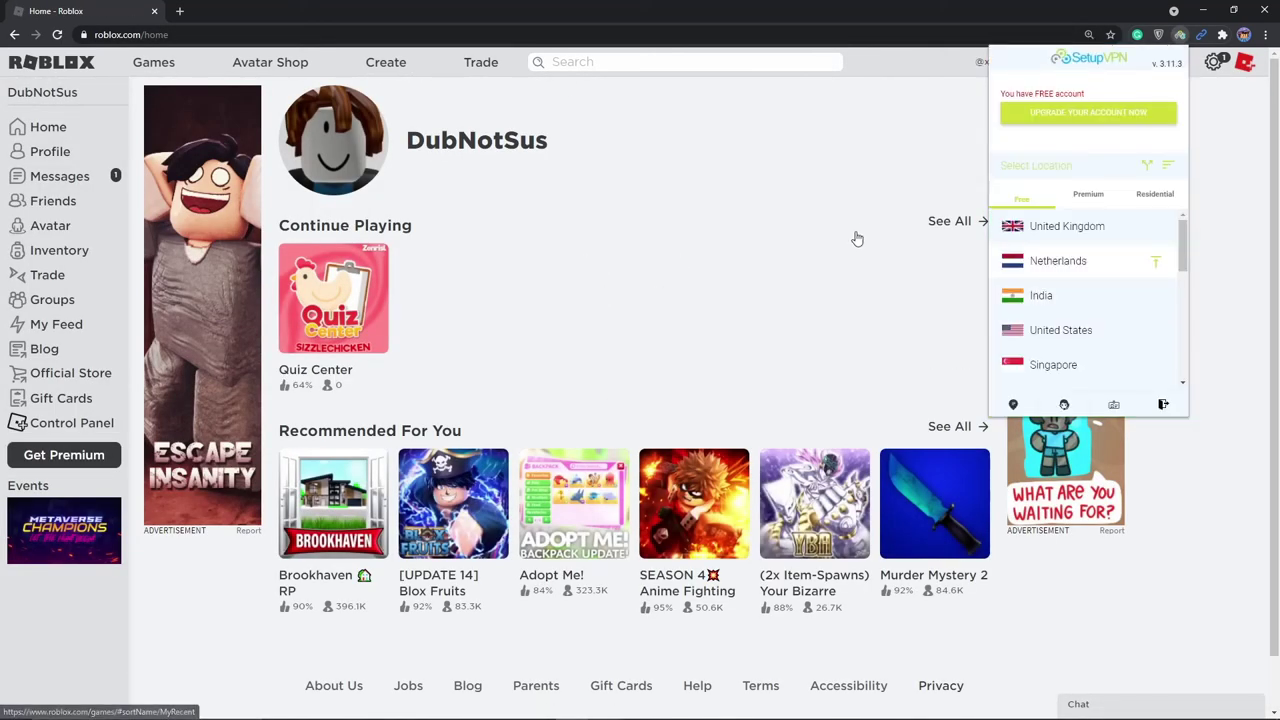
{"action": "left_click", "coordinate": [153, 62]}
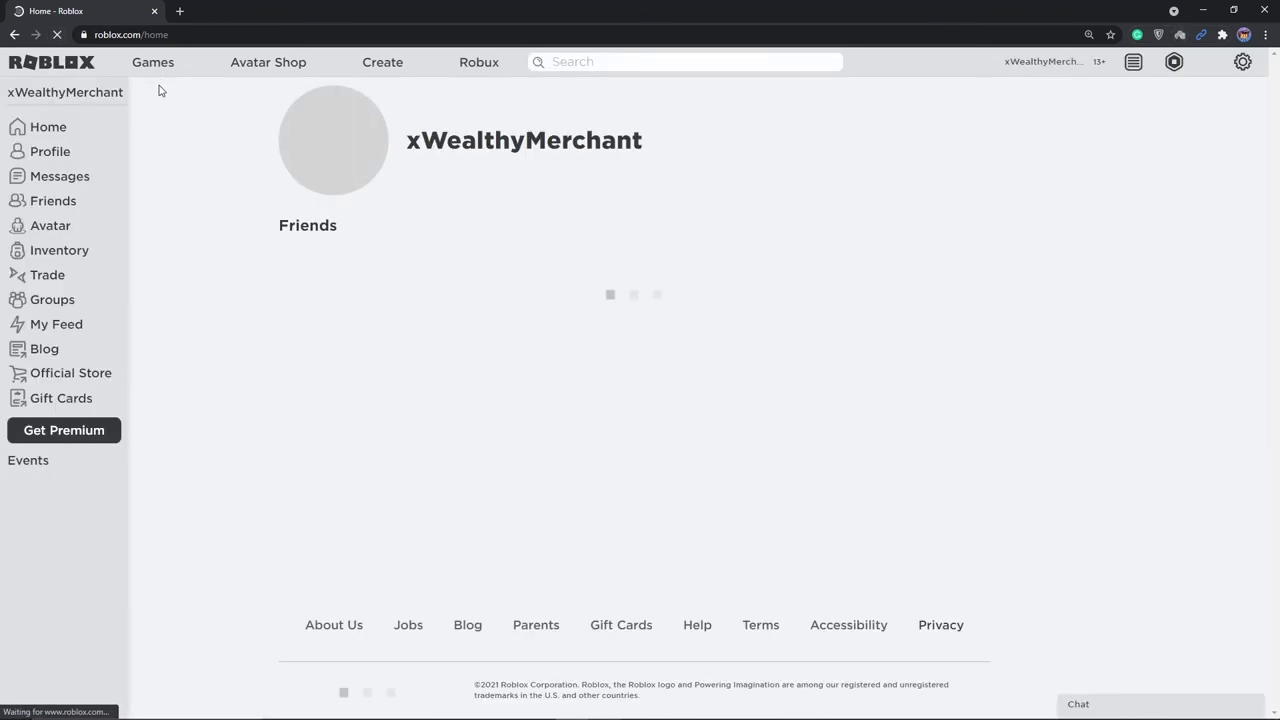
Step: Check which account name the home page and sidebar show without the VPN, and reopen the home page
{"action": "double_click", "coordinate": [65, 92]}
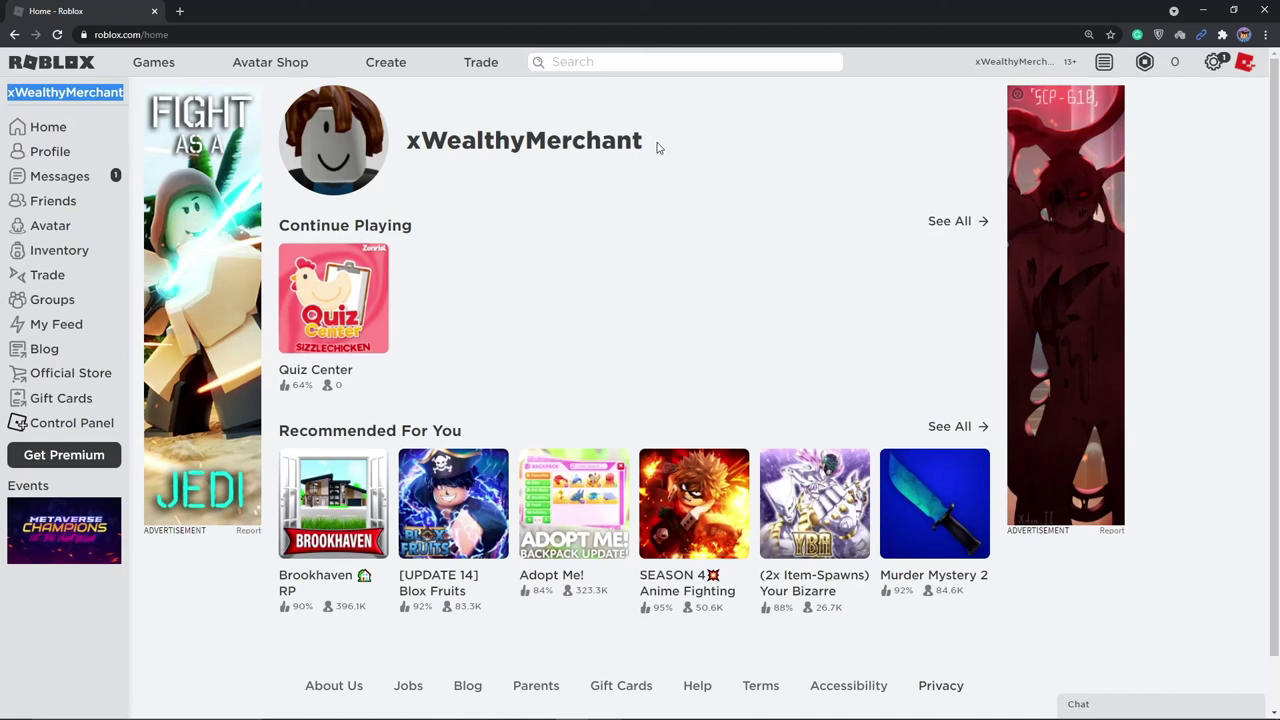
{"action": "left_click_drag", "start_coordinate": [690, 137], "coordinate": [404, 133]}
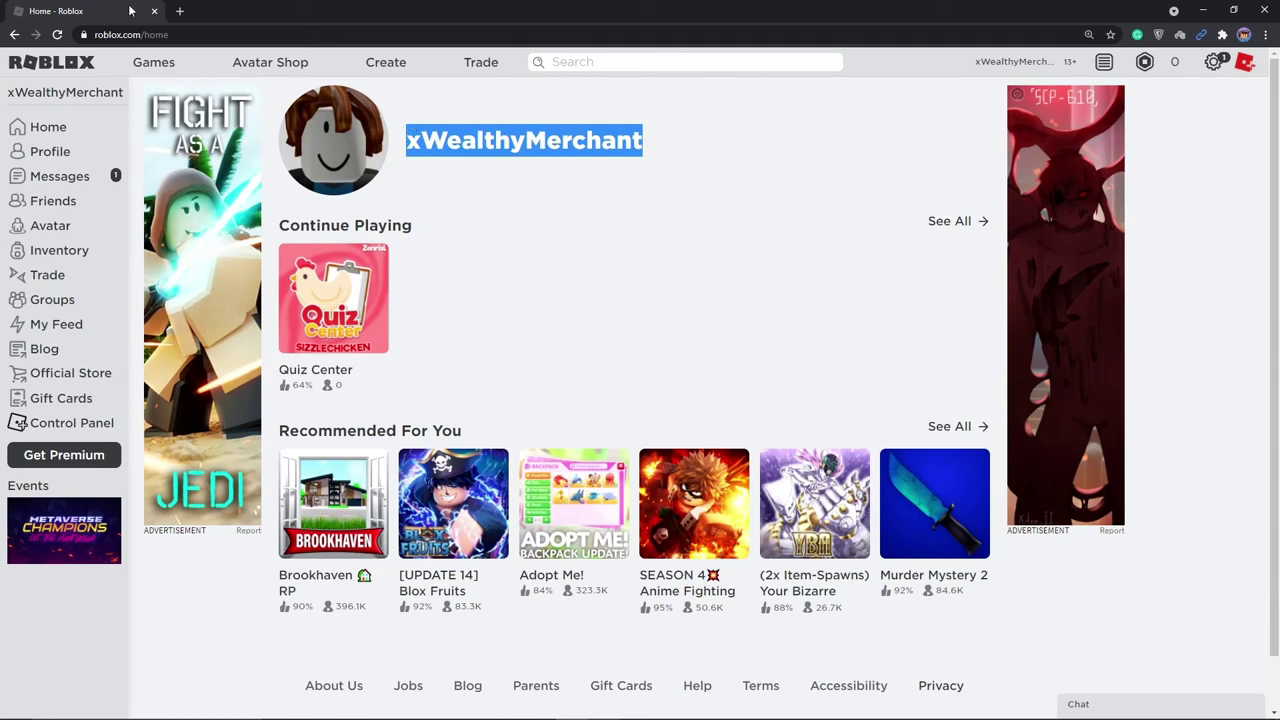
{"action": "left_click", "coordinate": [51, 127]}
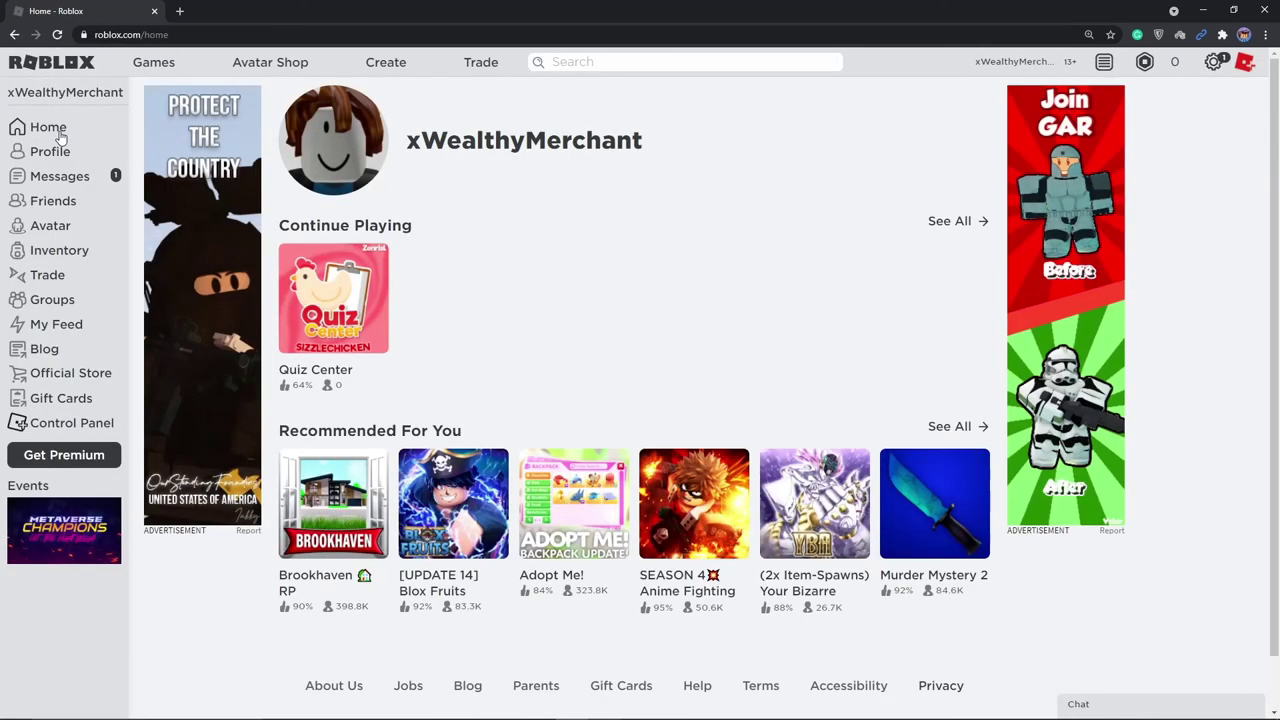